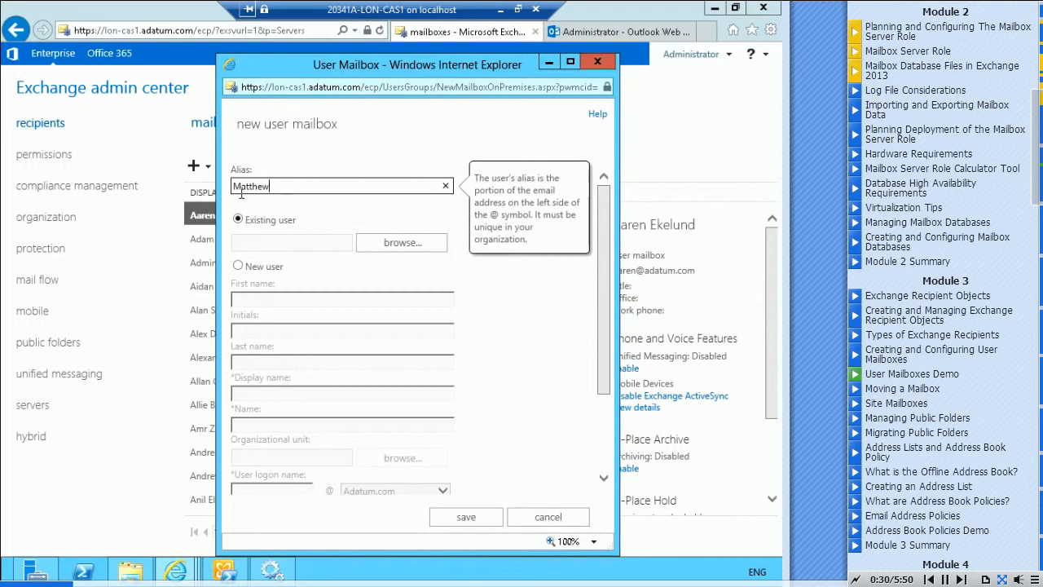
# Complete the mailbox alias with the user's full name and choose to create a new user account
pyautogui.write('rown')
pyautogui.click(237, 266)
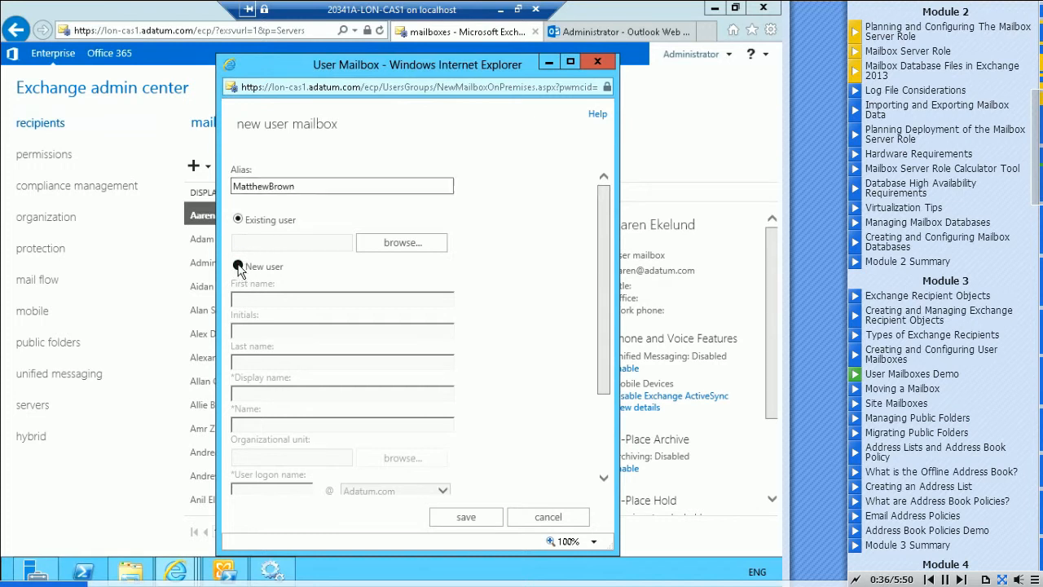
pyautogui.click(259, 298)
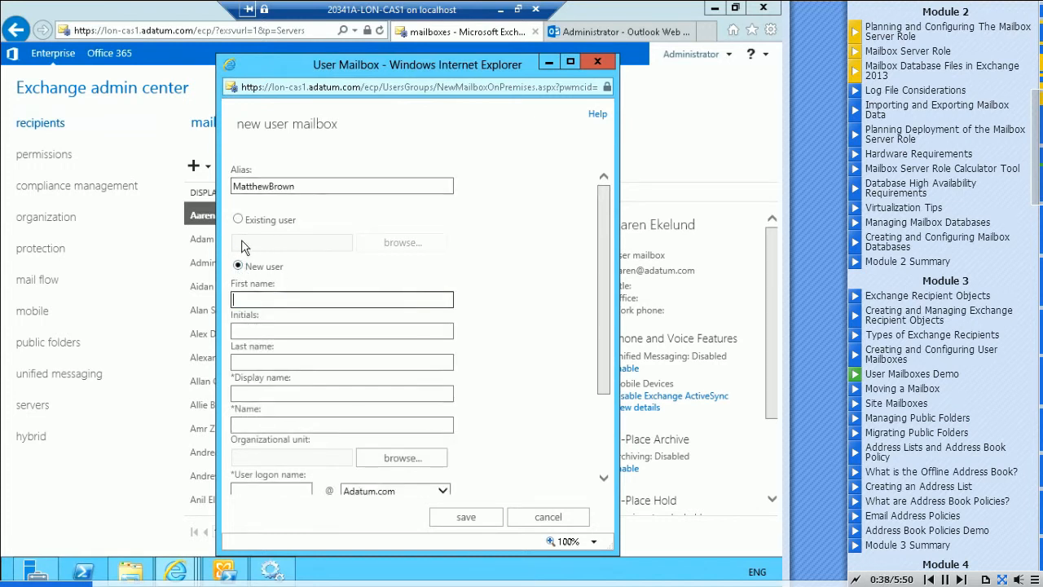
# Enter the new user's first and last names, accepting the generated display name and name
pyautogui.press('Tab')
pyautogui.press('Tab')
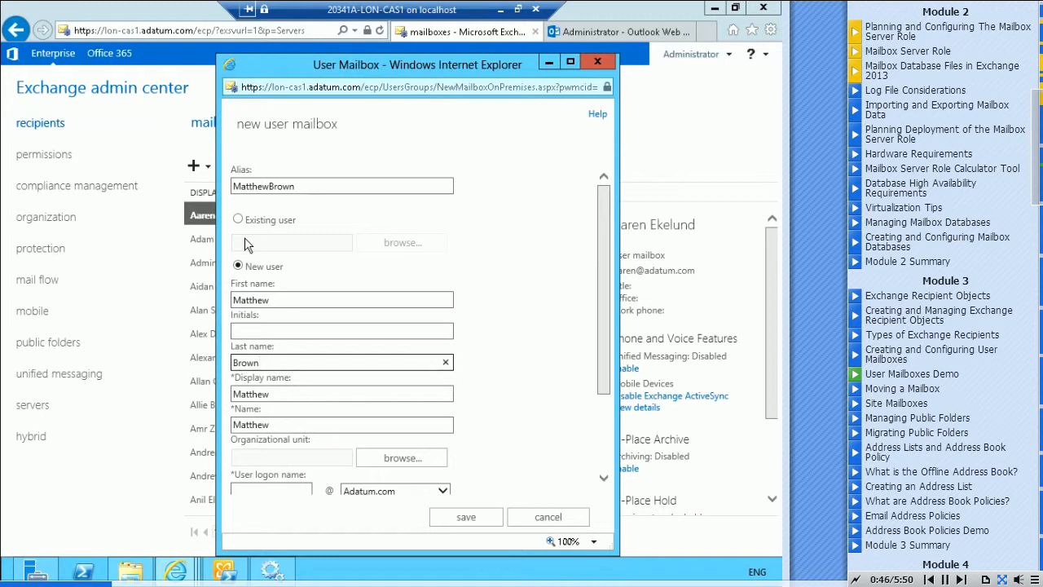
pyautogui.press('Tab')
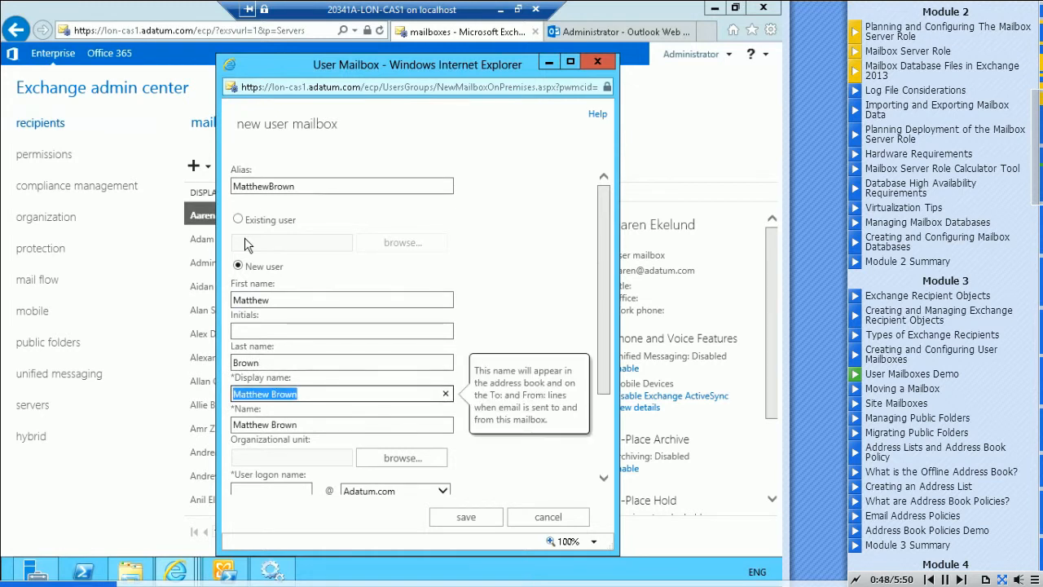
pyautogui.press('Tab')
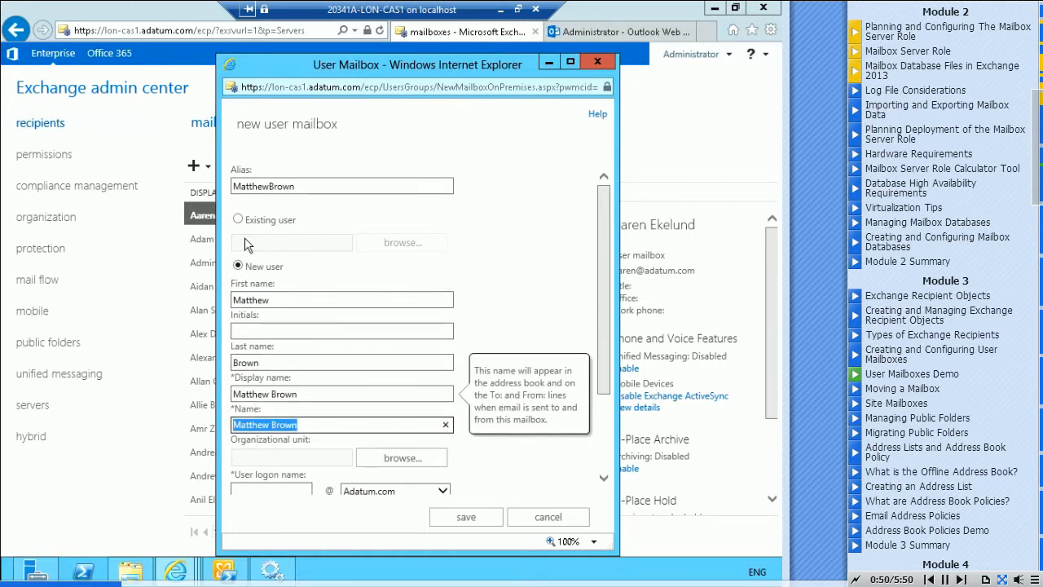
# Set the new user's organizational unit to Users under Adatum.com
pyautogui.press('Tab')
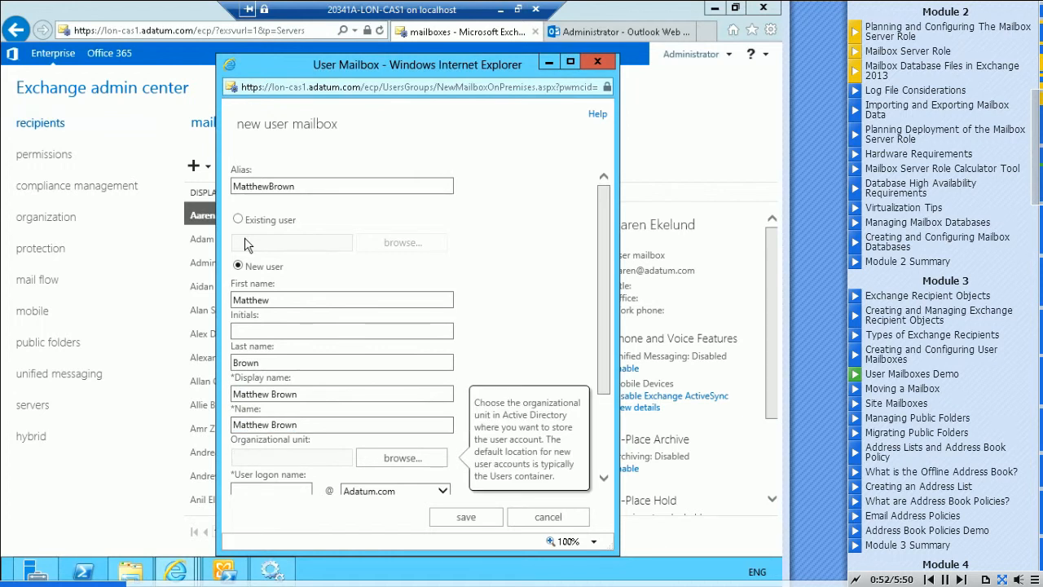
pyautogui.click(412, 461)
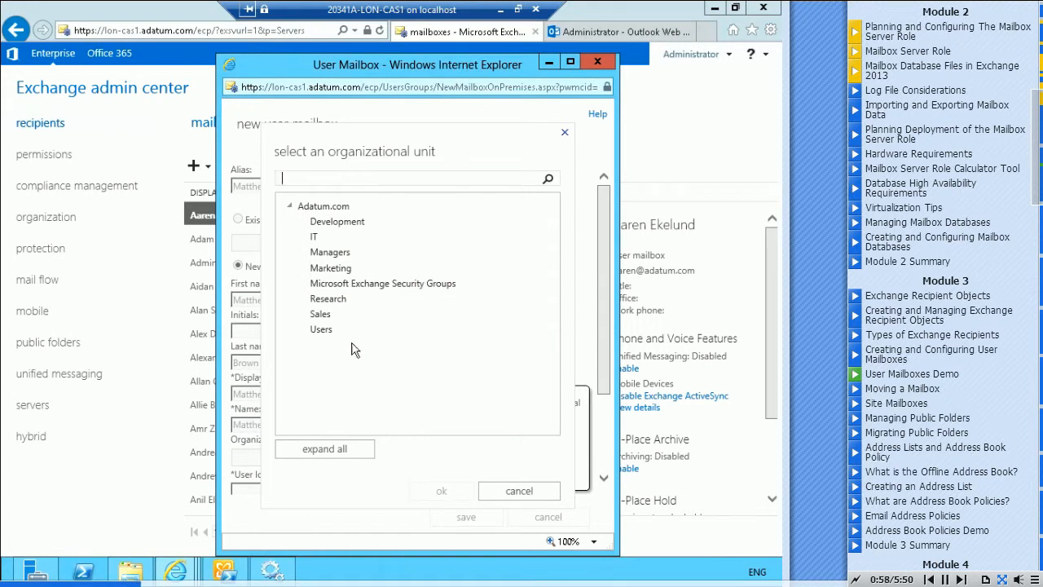
pyautogui.click(324, 333)
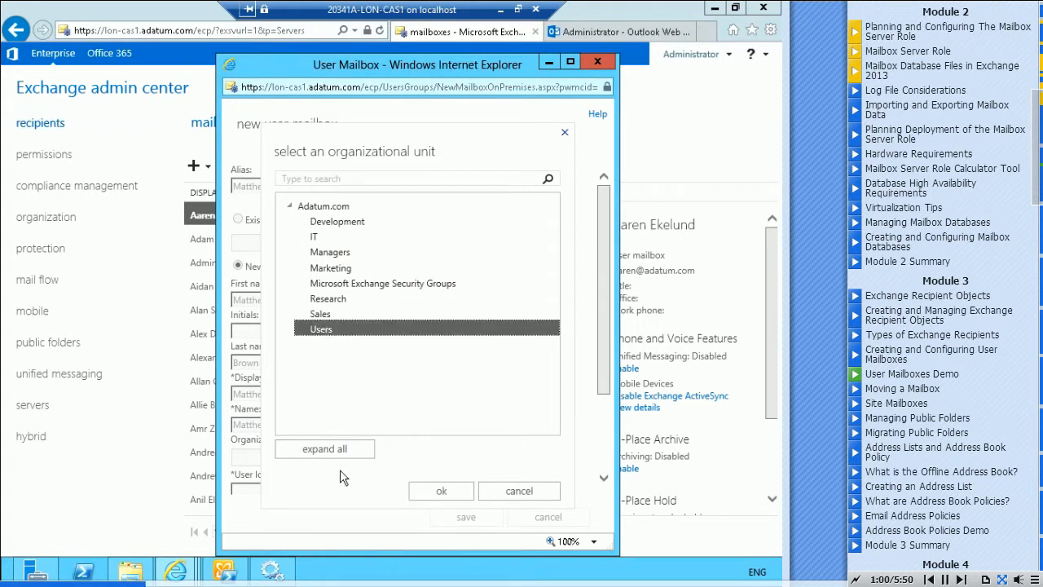
pyautogui.click(436, 492)
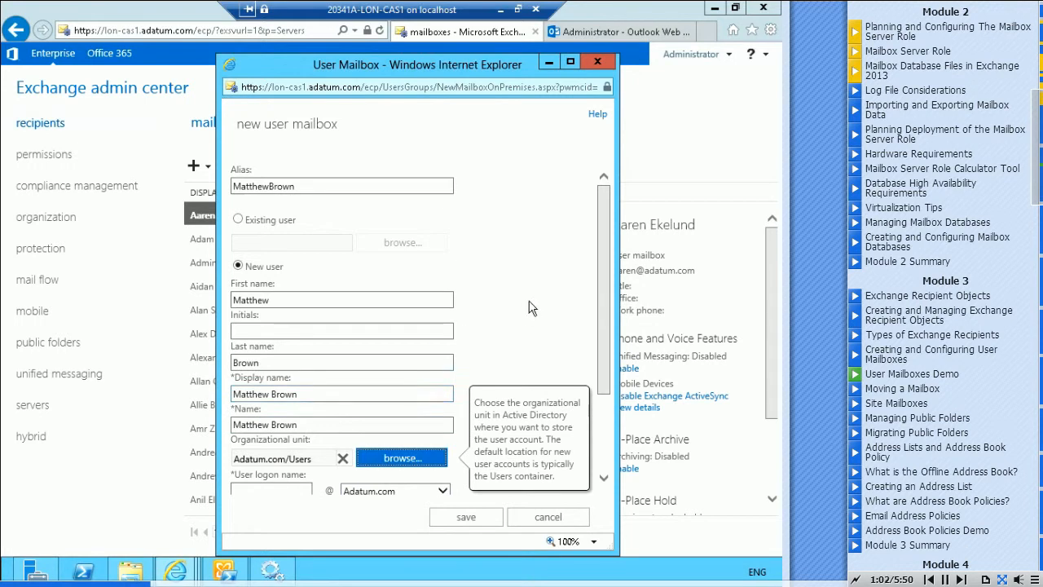
# Enter the user's full name without a space as the user logon name in the Adatum.com domain
pyautogui.moveTo(607, 265); pyautogui.dragTo(607, 342)
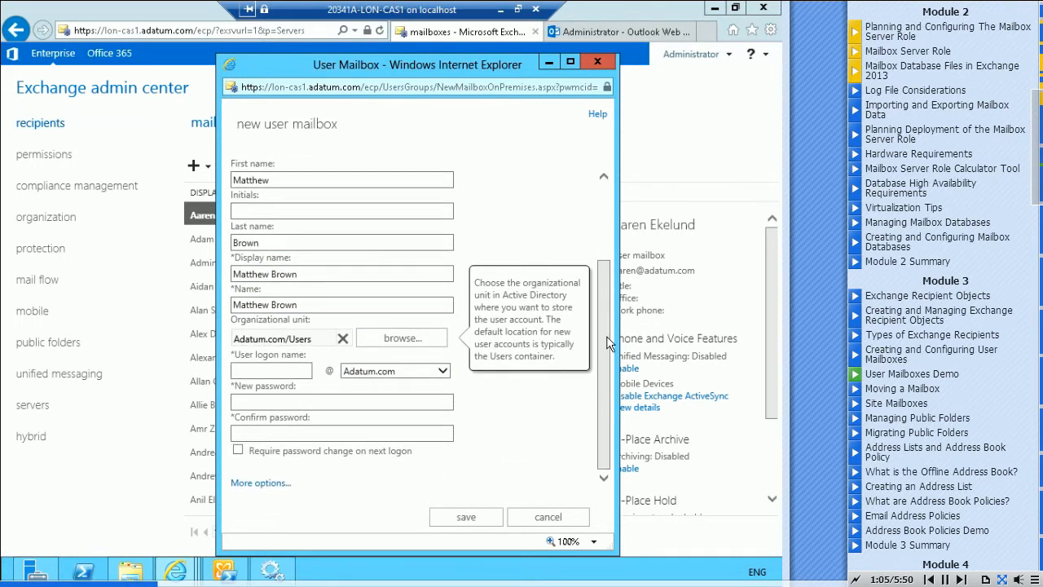
pyautogui.click(261, 370)
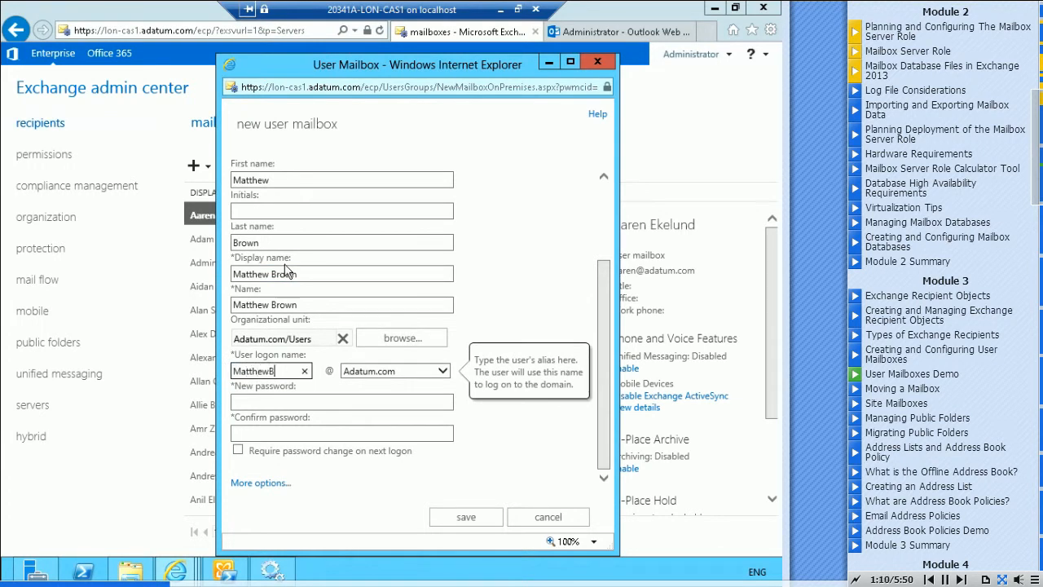
# Enter the account password for the new user and confirm it
pyautogui.press('Tab')
pyautogui.write('Pa')
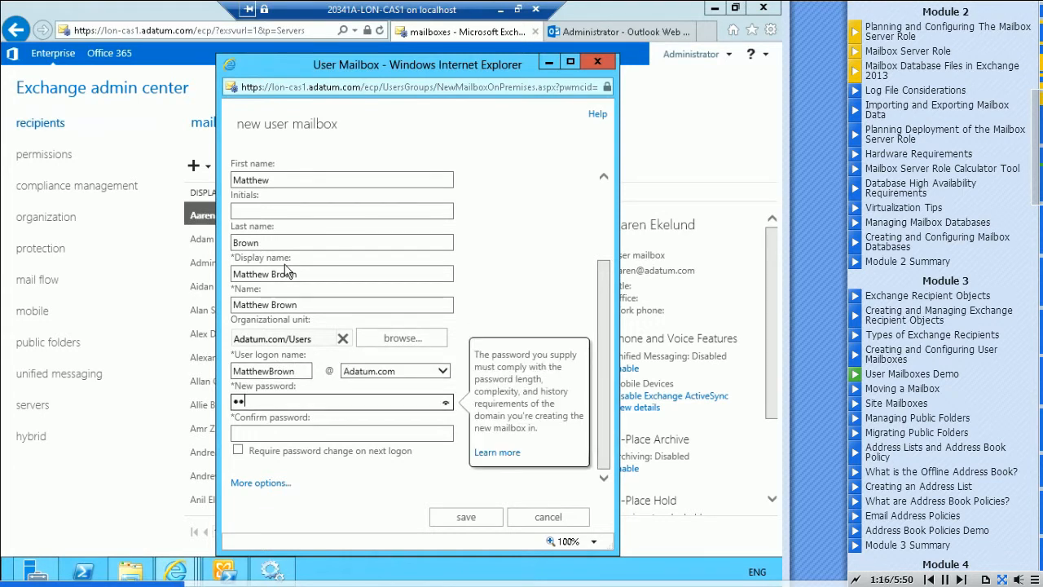
pyautogui.write('$$w0rd')
pyautogui.press('Tab')
pyautogui.write('Pa$$')
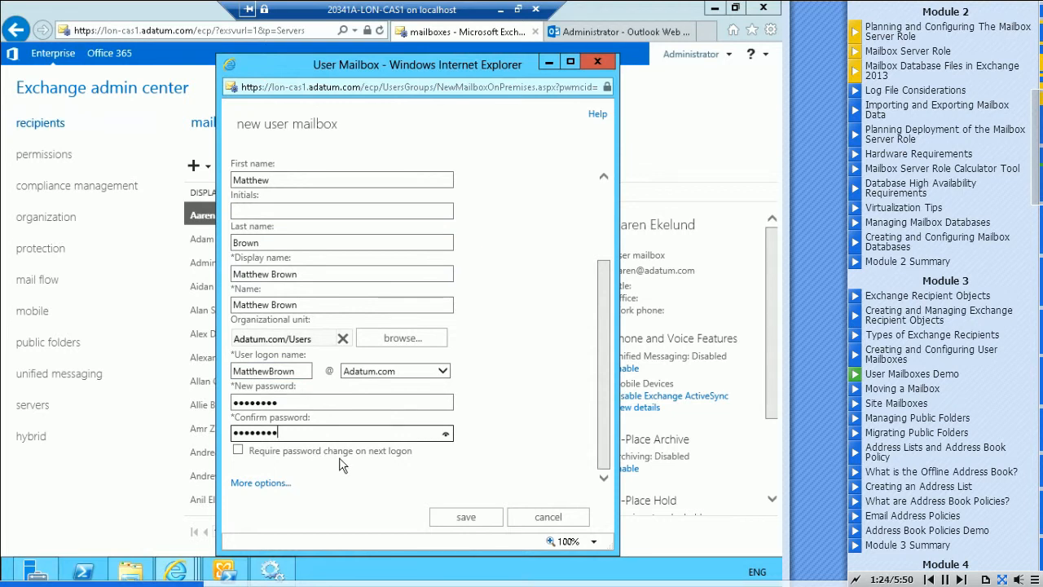
# Assign Mailbox Database 1 in the additional mailbox options and save the new user mailbox
pyautogui.click(264, 485)
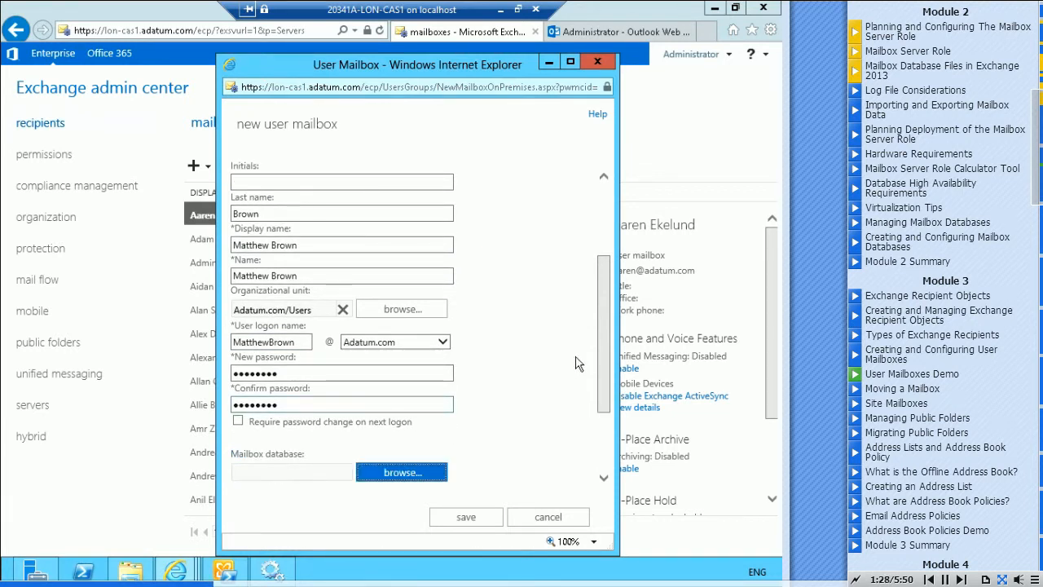
pyautogui.moveTo(601, 312); pyautogui.dragTo(610, 369)
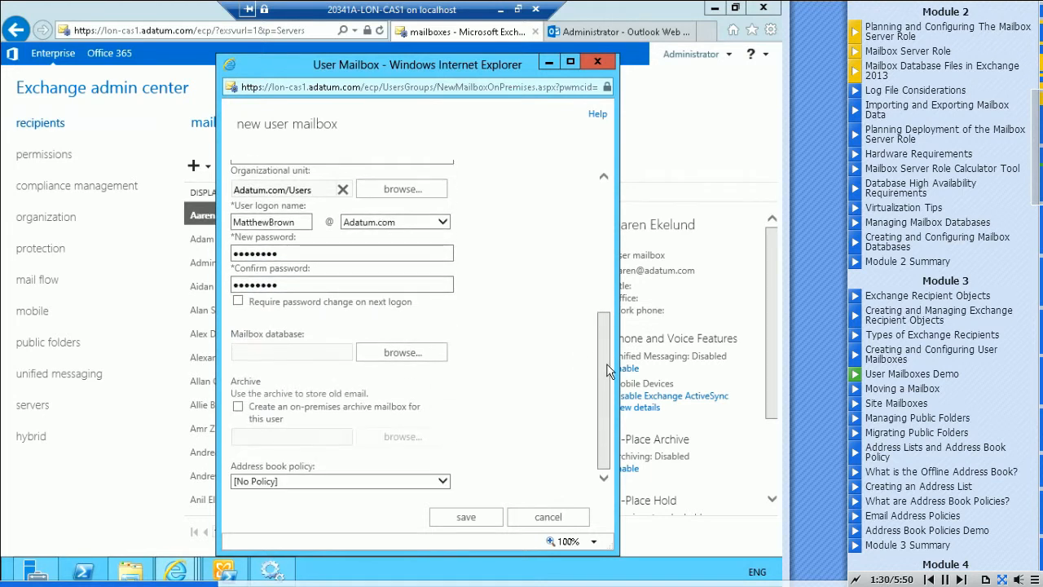
pyautogui.click(404, 354)
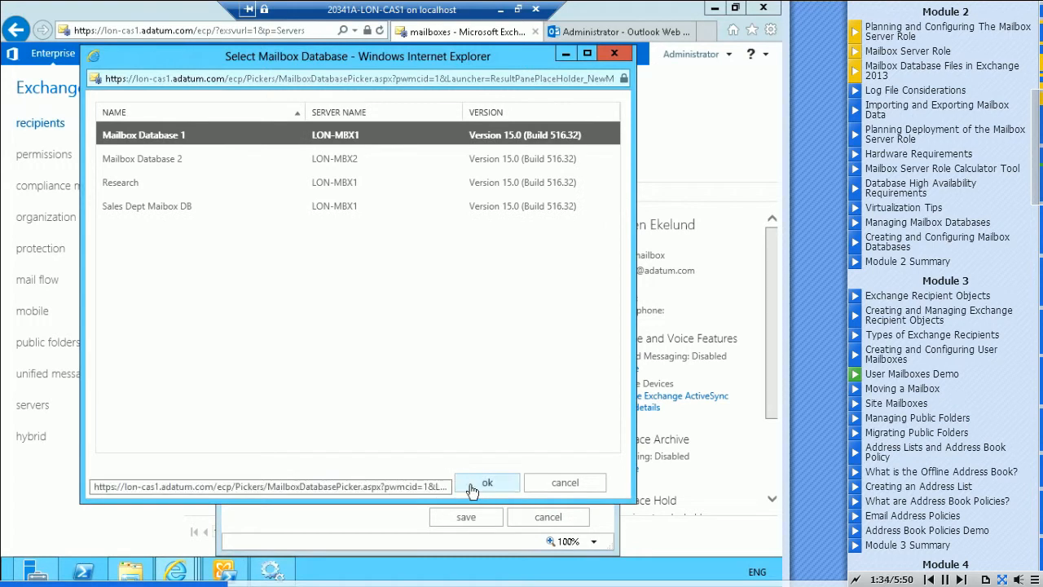
pyautogui.click(479, 481)
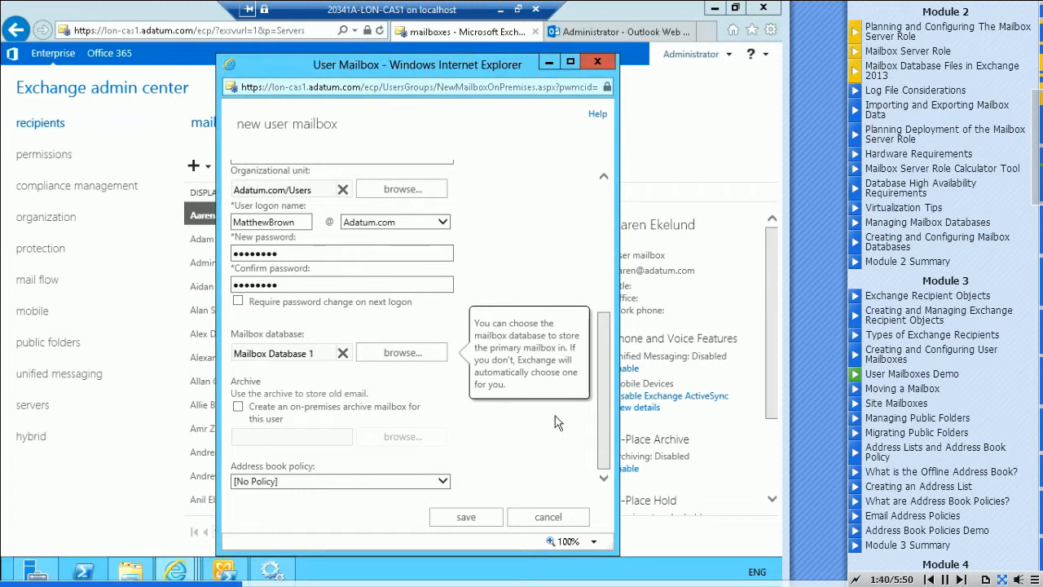
pyautogui.click(453, 520)
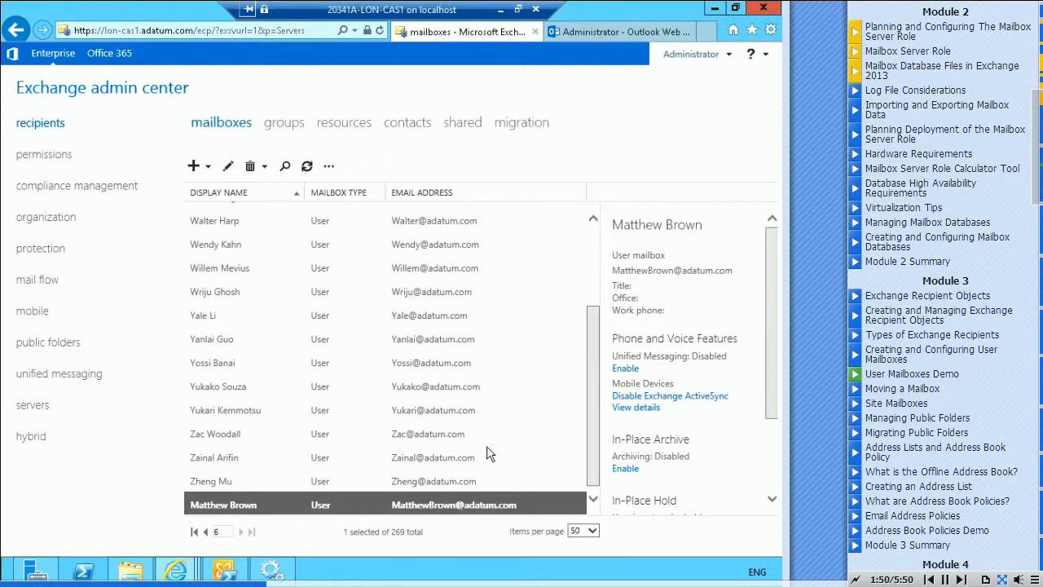
# Open the new mailbox for editing and review its general, mailbox usage, contact information, organization and email address settings
pyautogui.click(227, 168)
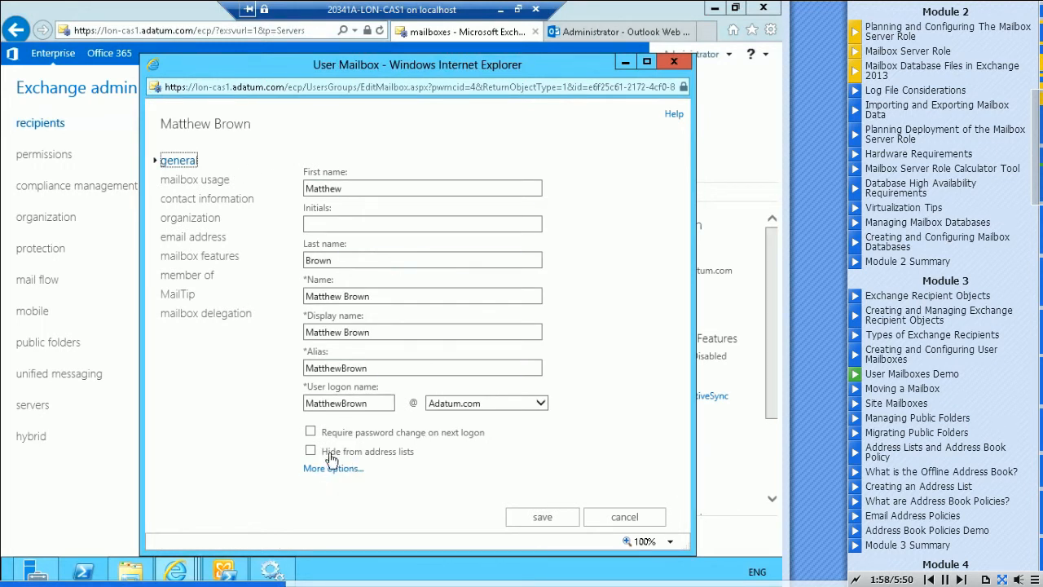
pyautogui.moveTo(346, 462)
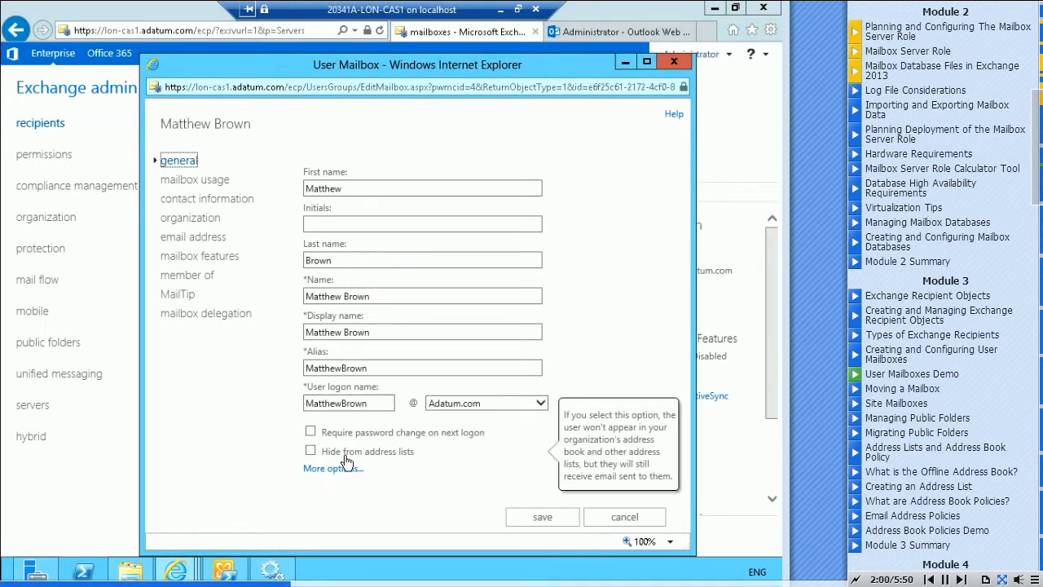
pyautogui.click(168, 183)
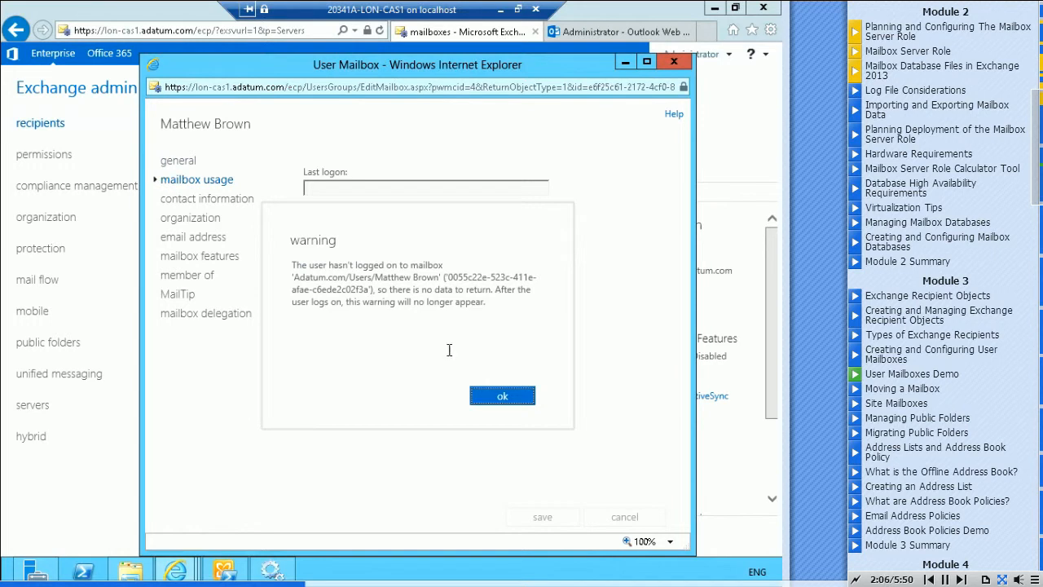
pyautogui.click(502, 396)
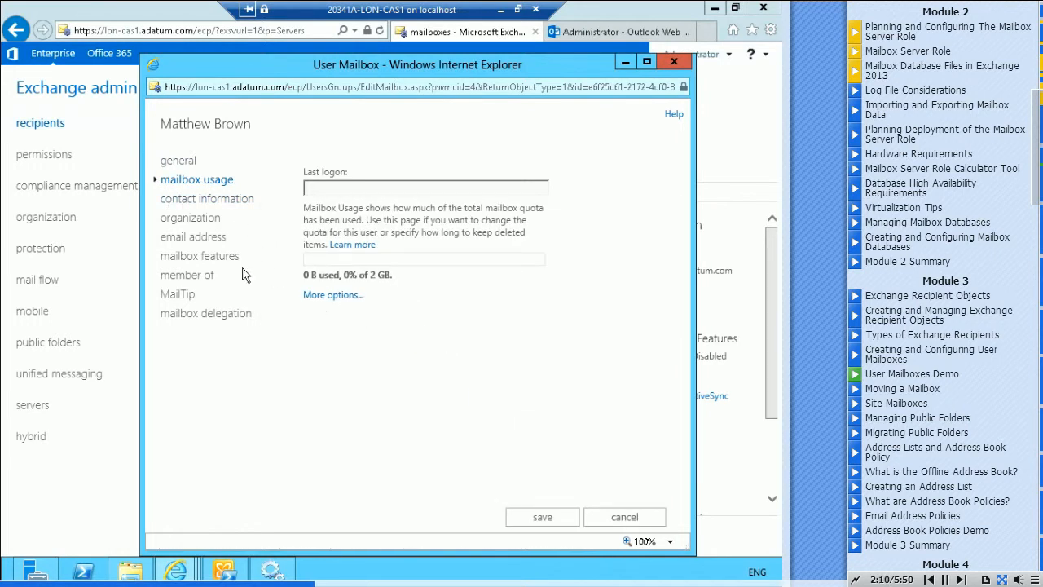
pyautogui.click(183, 204)
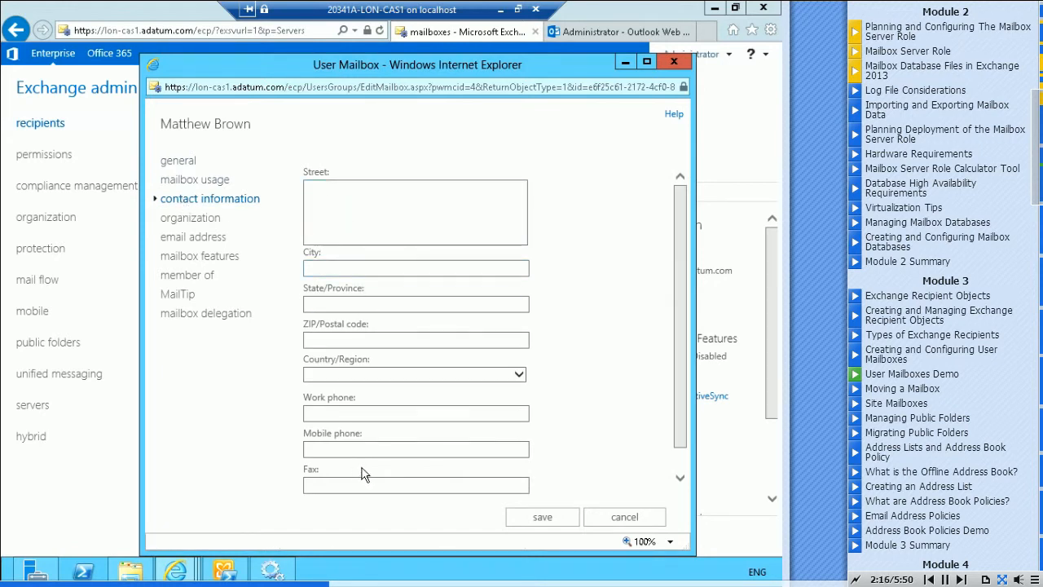
pyautogui.click(187, 218)
pyautogui.click(339, 228)
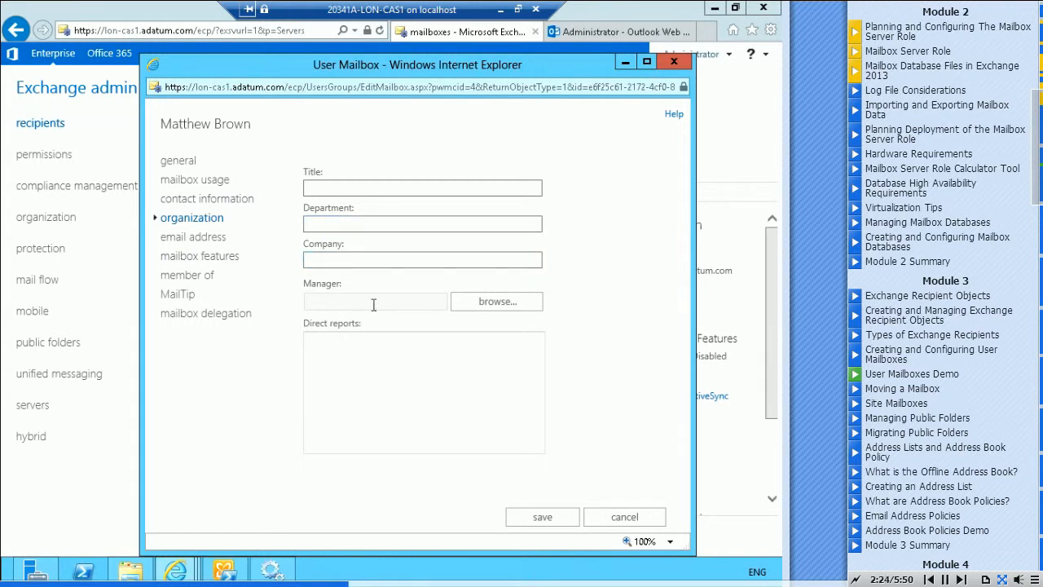
pyautogui.click(181, 237)
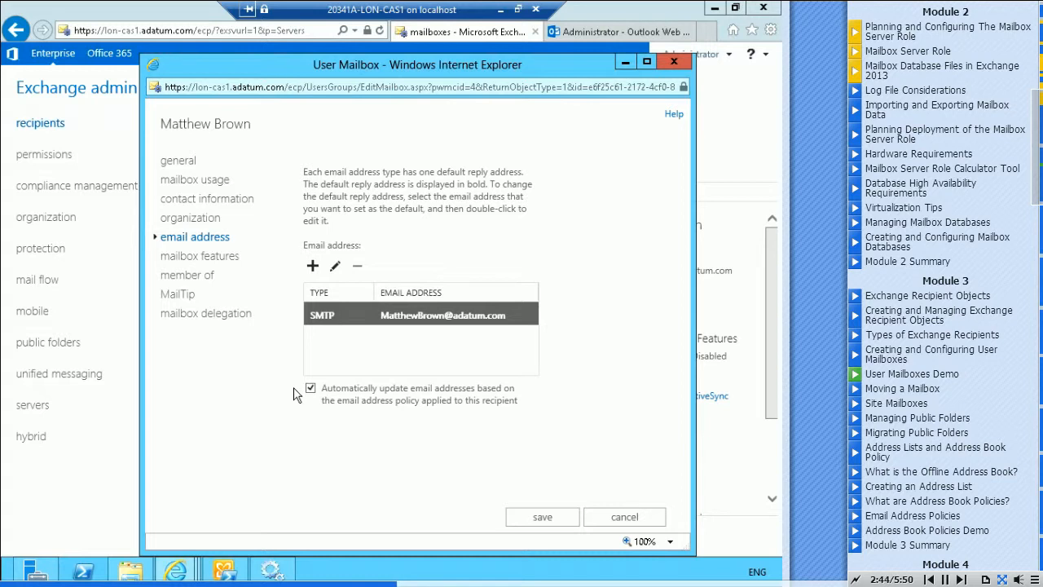
# Review the mailbox features policies and the mobile device details, closing the details without changing anything
pyautogui.click(191, 256)
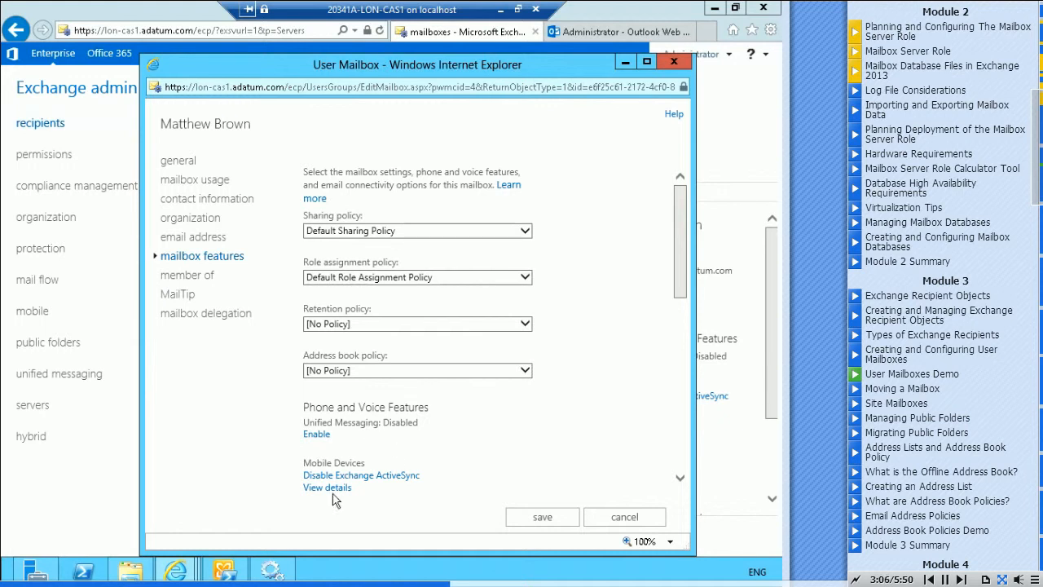
pyautogui.moveTo(681, 259); pyautogui.dragTo(683, 331)
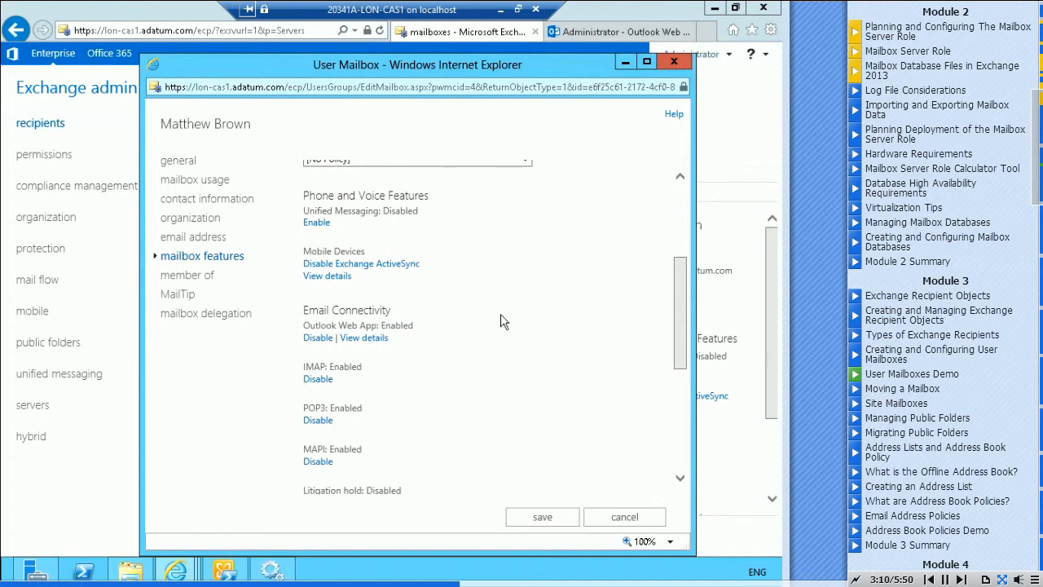
pyautogui.click(378, 287)
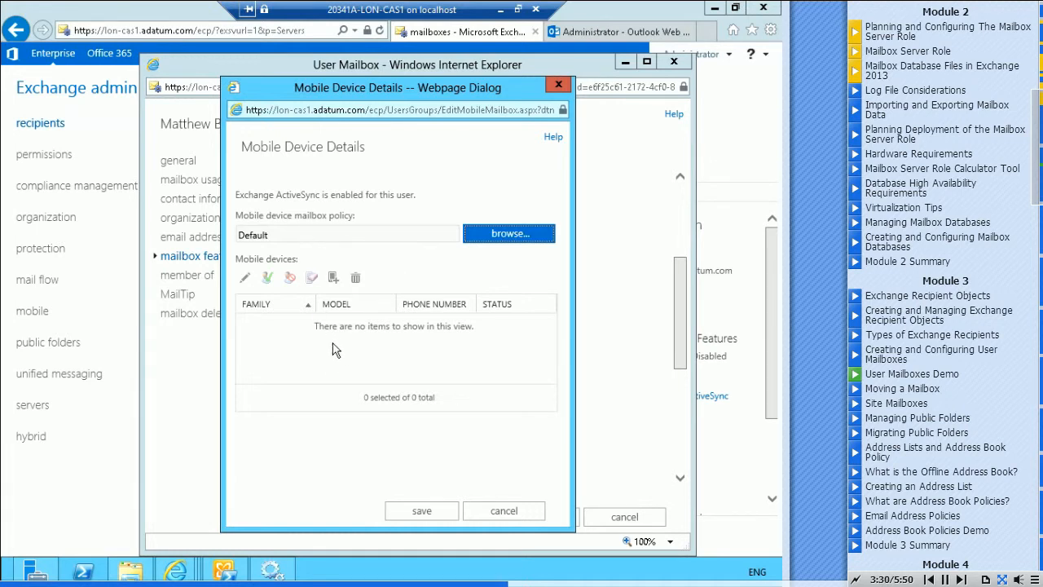
pyautogui.click(422, 511)
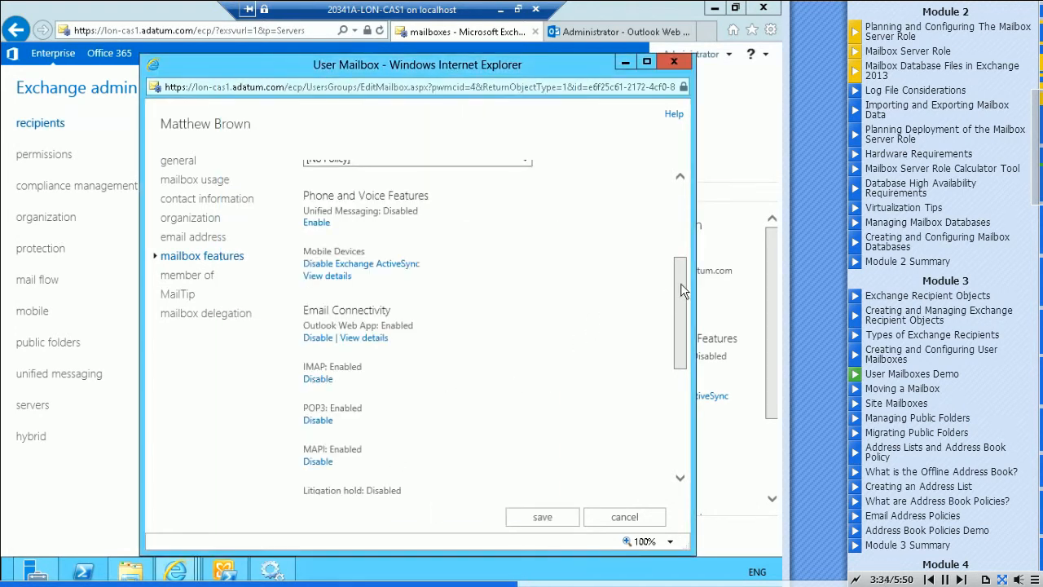
# Examine the forwarding and recipient limit settings in the mail flow delivery options, then close them unchanged
pyautogui.moveTo(681, 292); pyautogui.dragTo(687, 365)
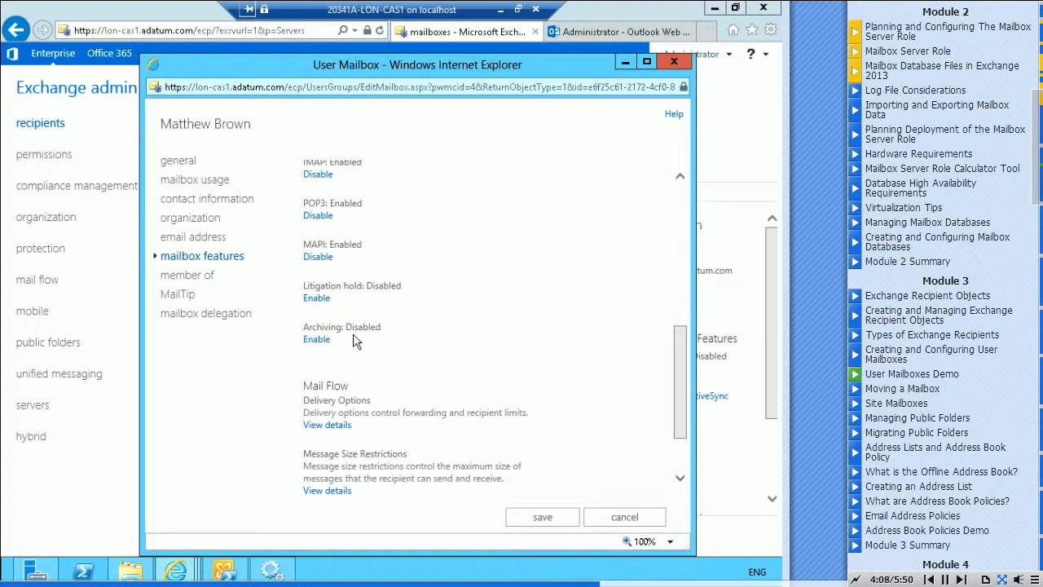
pyautogui.click(322, 427)
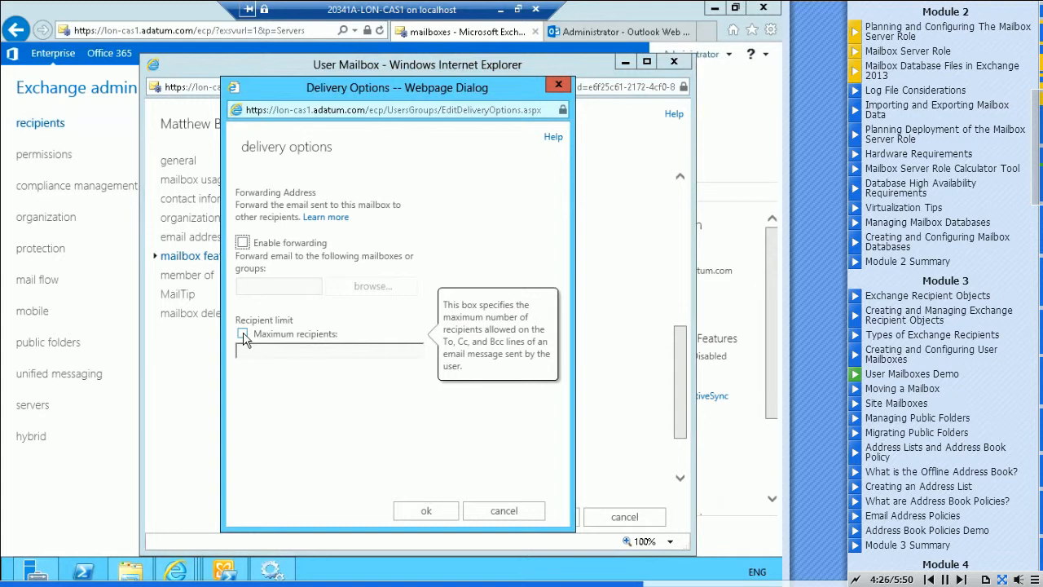
pyautogui.click(422, 513)
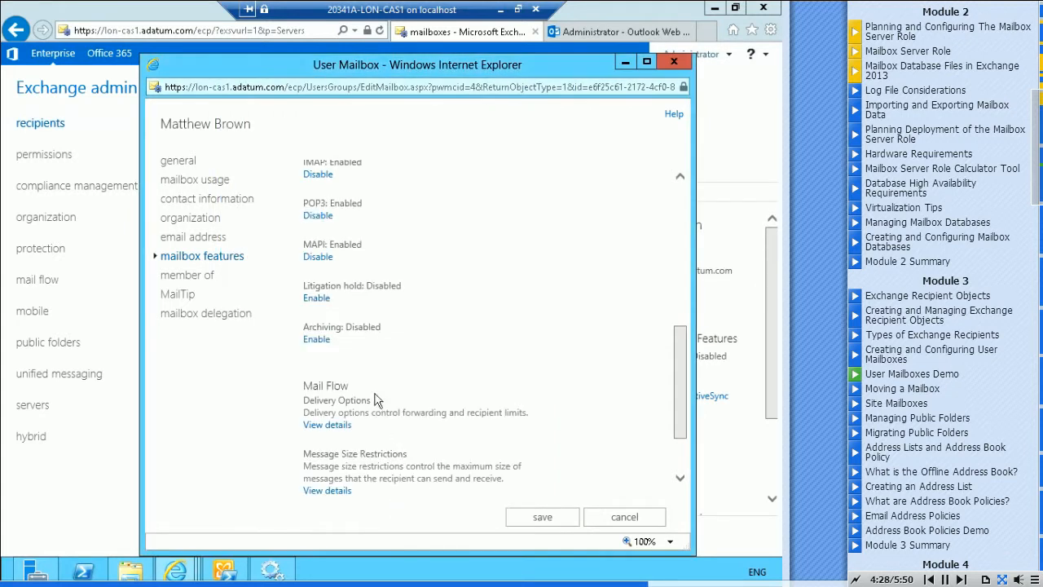
# Examine the mailbox's message size restrictions for sent and received messages, leaving both maximum sizes unset
pyautogui.scroll(-2, 503, 336)
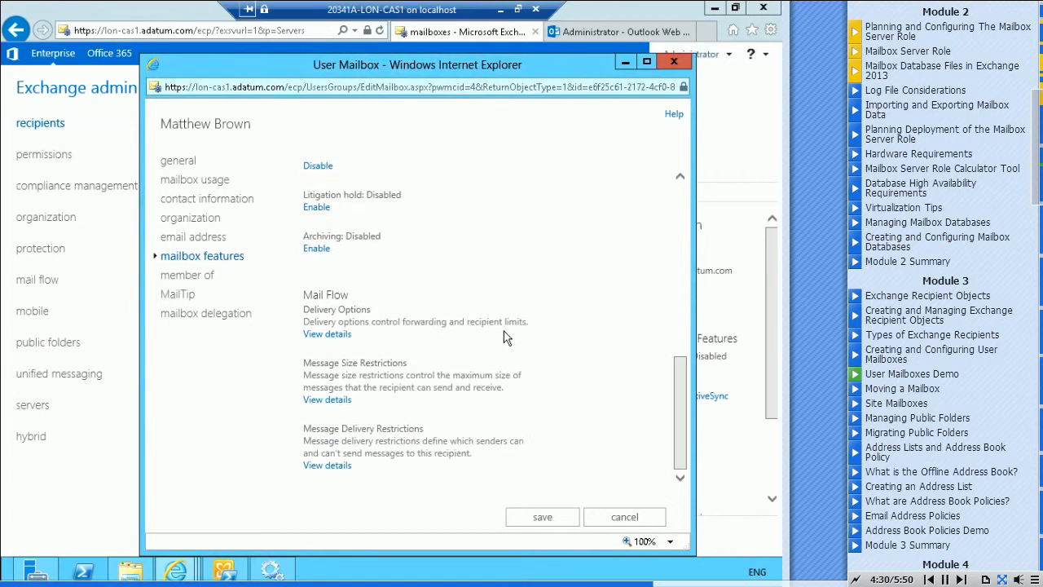
pyautogui.click(329, 399)
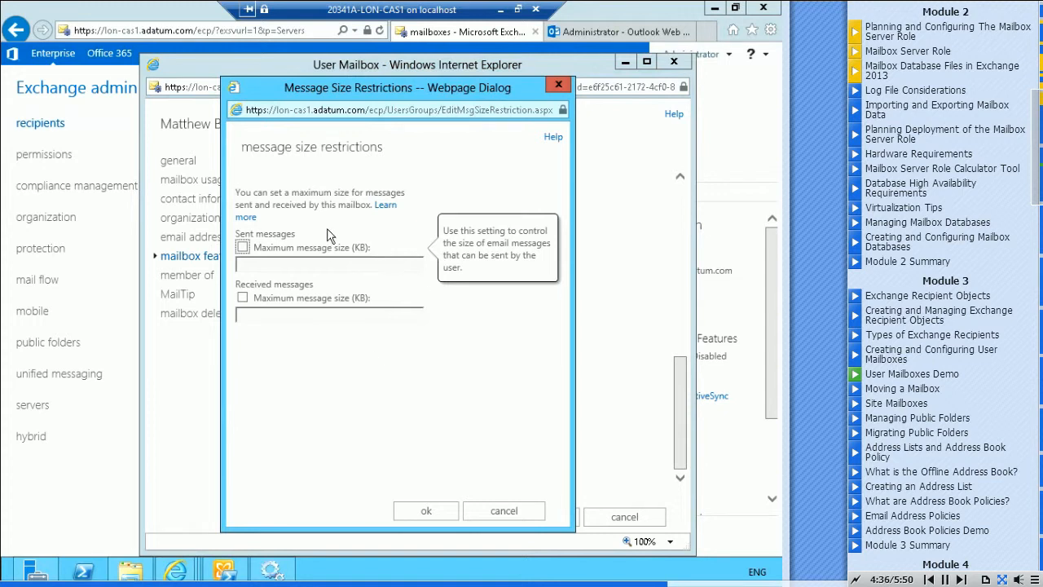
pyautogui.click(243, 248)
pyautogui.click(243, 248)
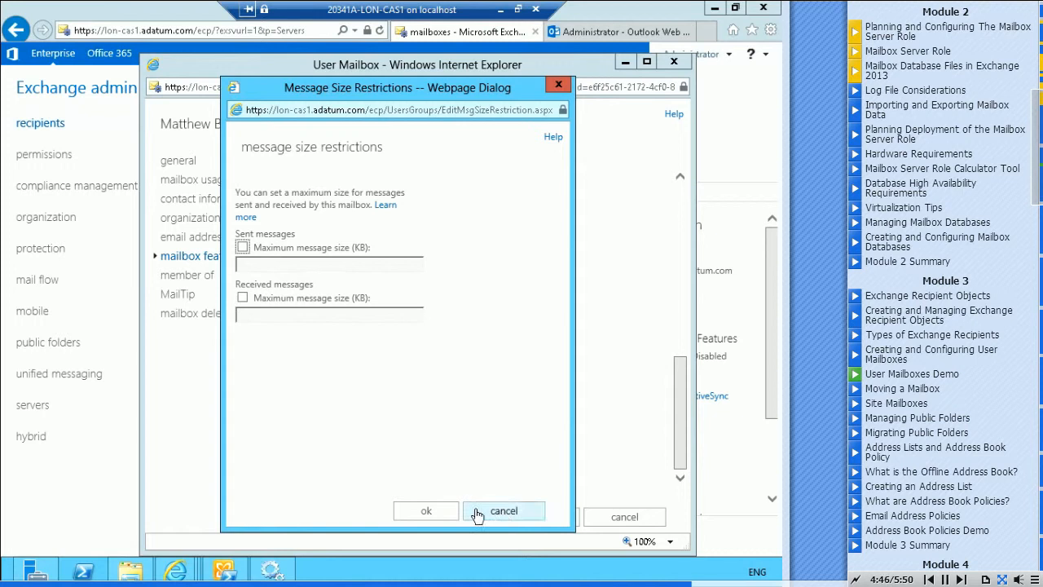
pyautogui.click(427, 511)
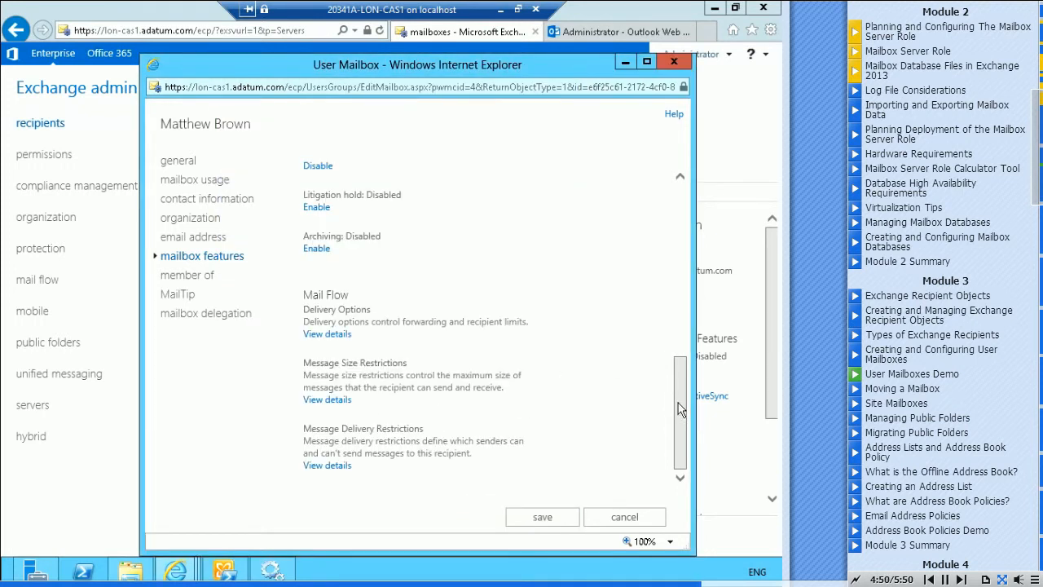
# Review the mailbox's message delivery restrictions, distribution group membership and MailTip settings without changing anything
pyautogui.click(326, 466)
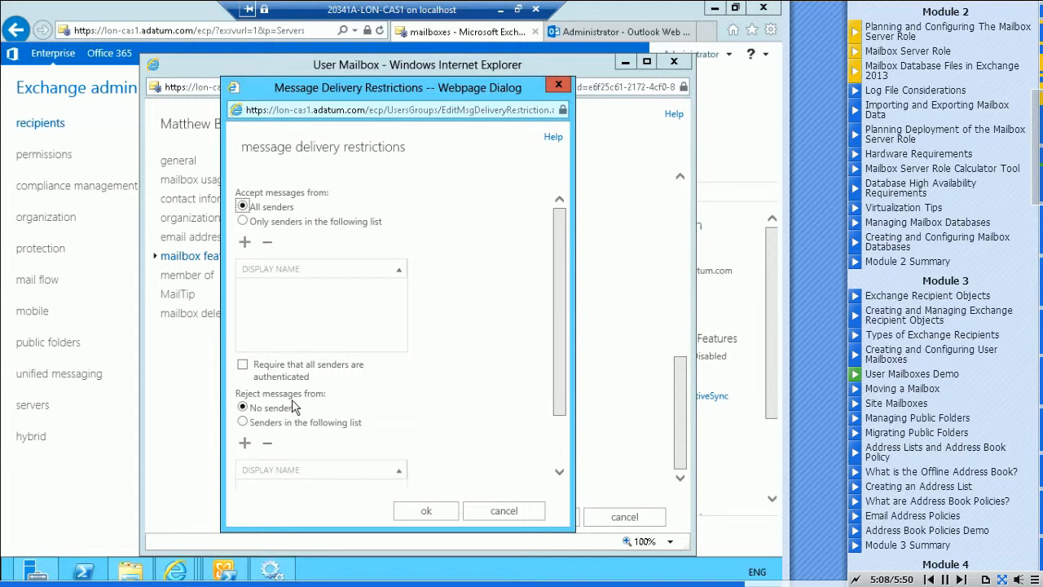
pyautogui.click(429, 511)
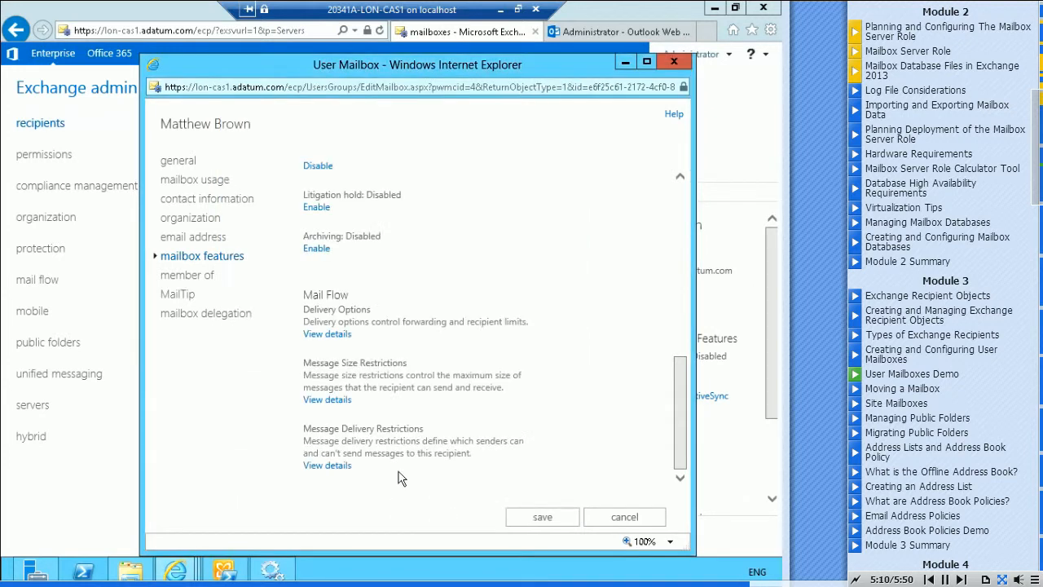
pyautogui.click(186, 277)
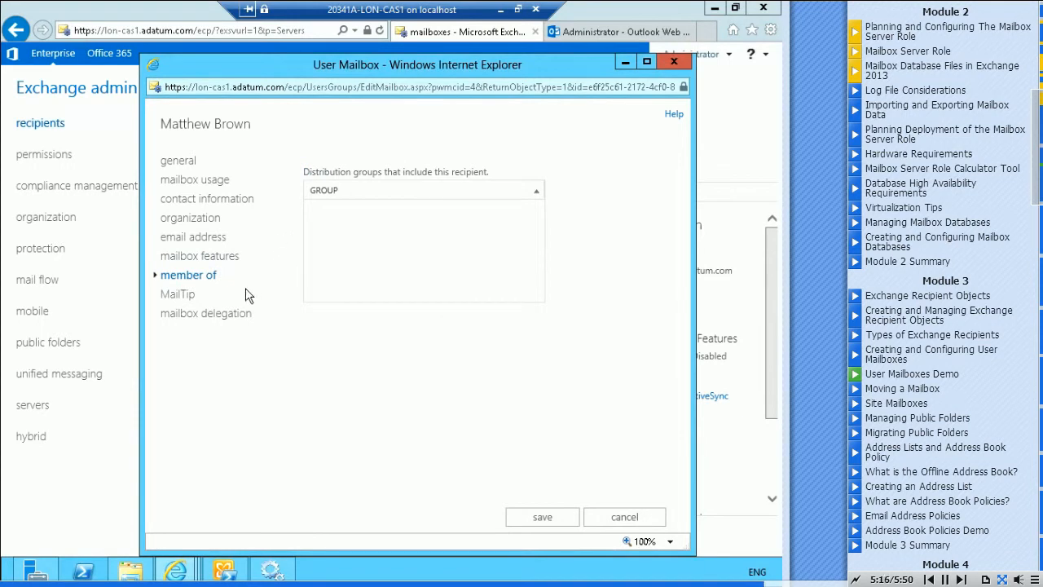
pyautogui.click(175, 298)
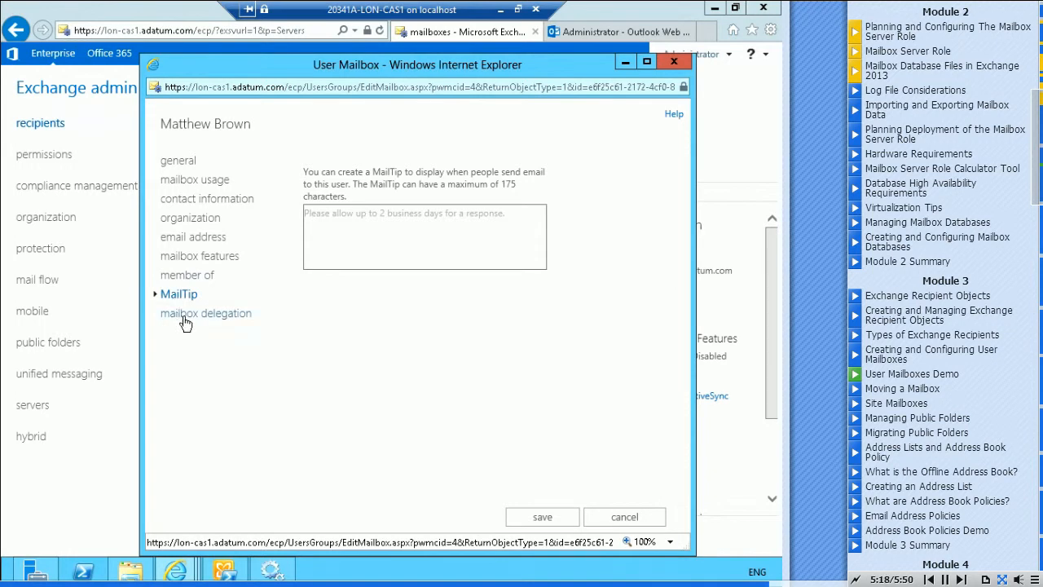
# Grant Administrator the Full Access permission in the mailbox delegation settings and save the mailbox
pyautogui.click(183, 315)
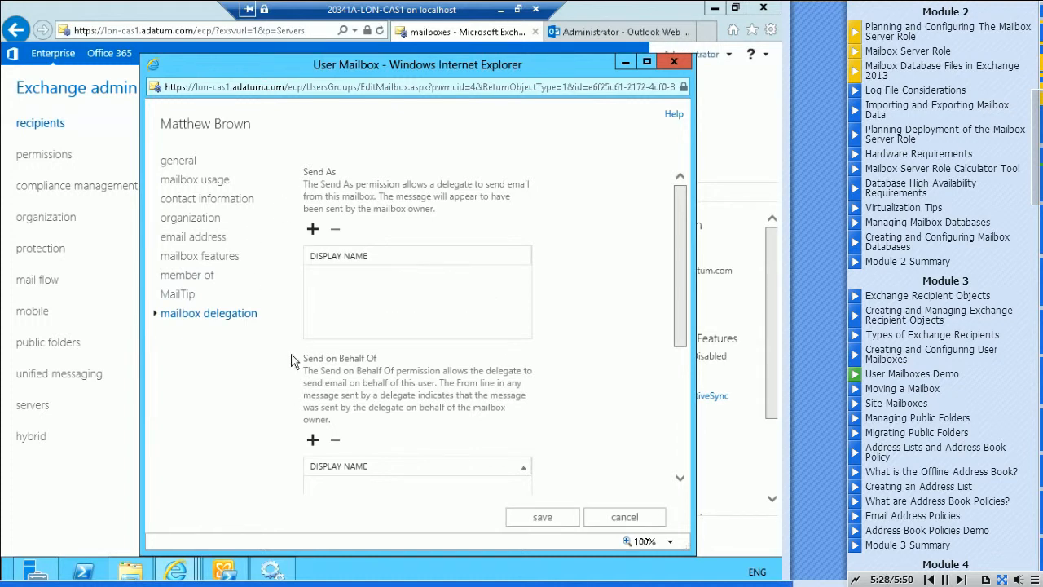
pyautogui.moveTo(683, 240); pyautogui.dragTo(683, 379)
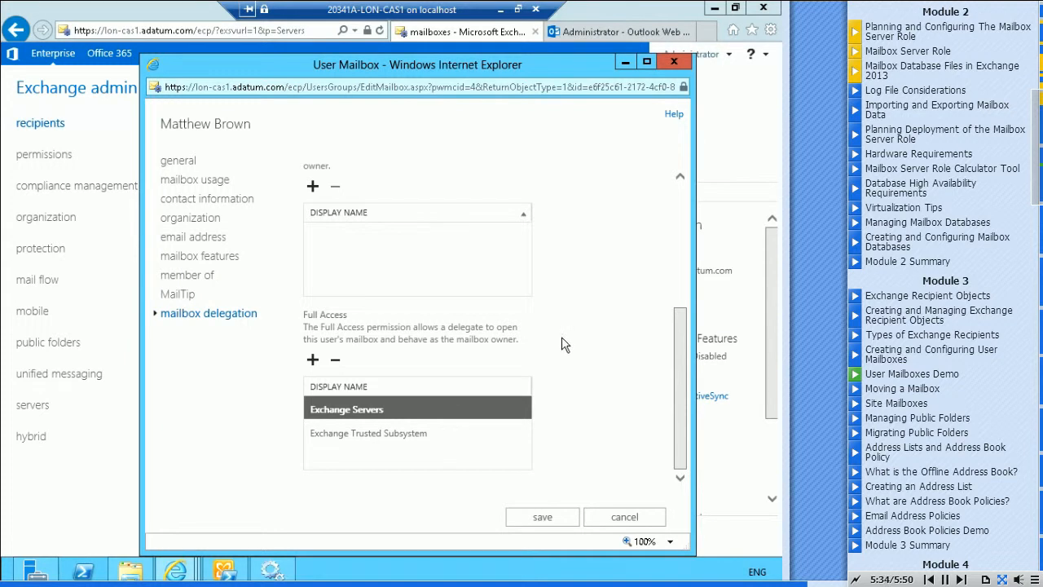
pyautogui.click(313, 362)
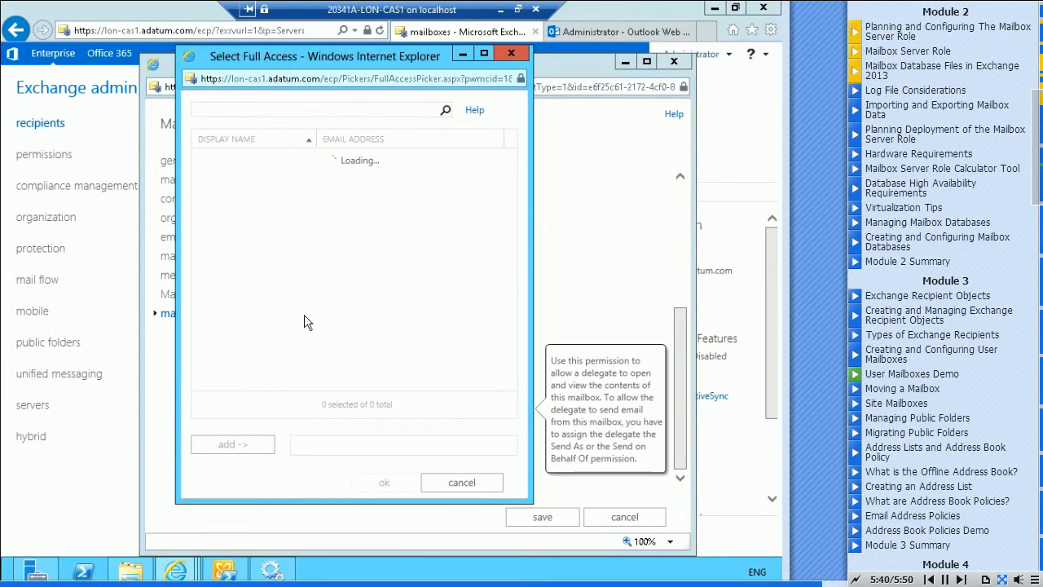
pyautogui.doubleClick(228, 208)
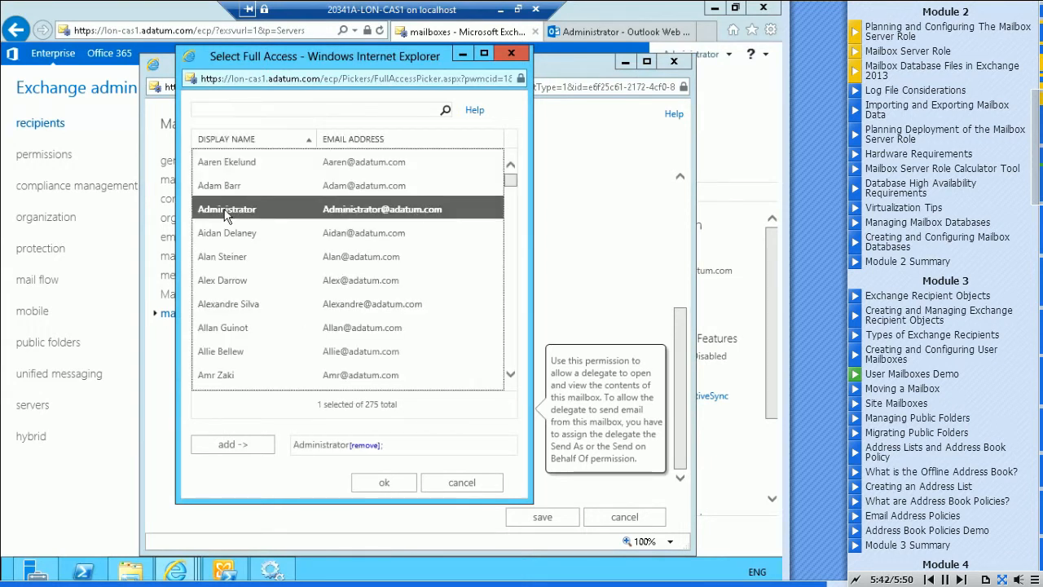
pyautogui.click(391, 484)
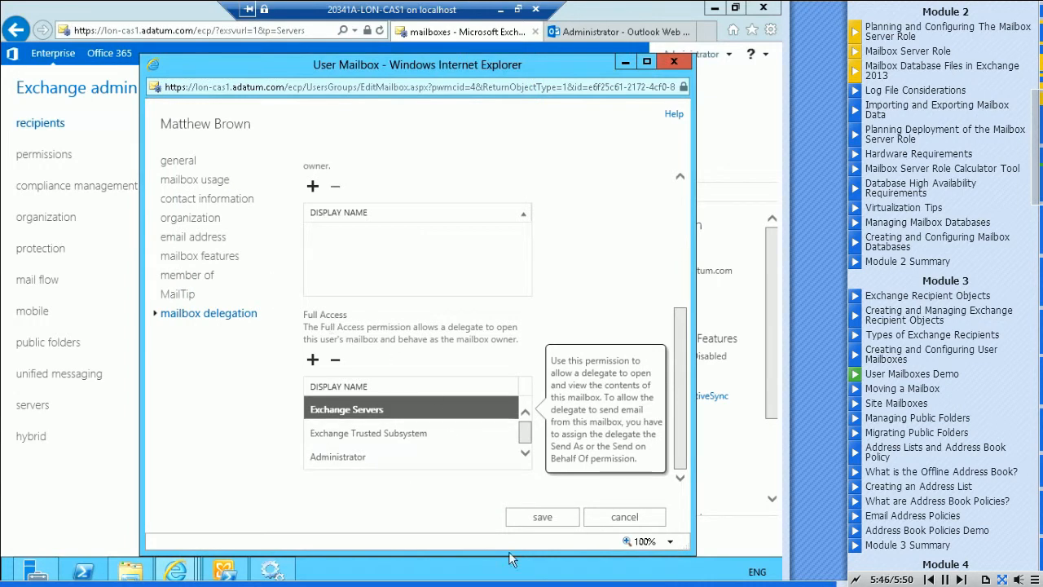
pyautogui.click(542, 517)
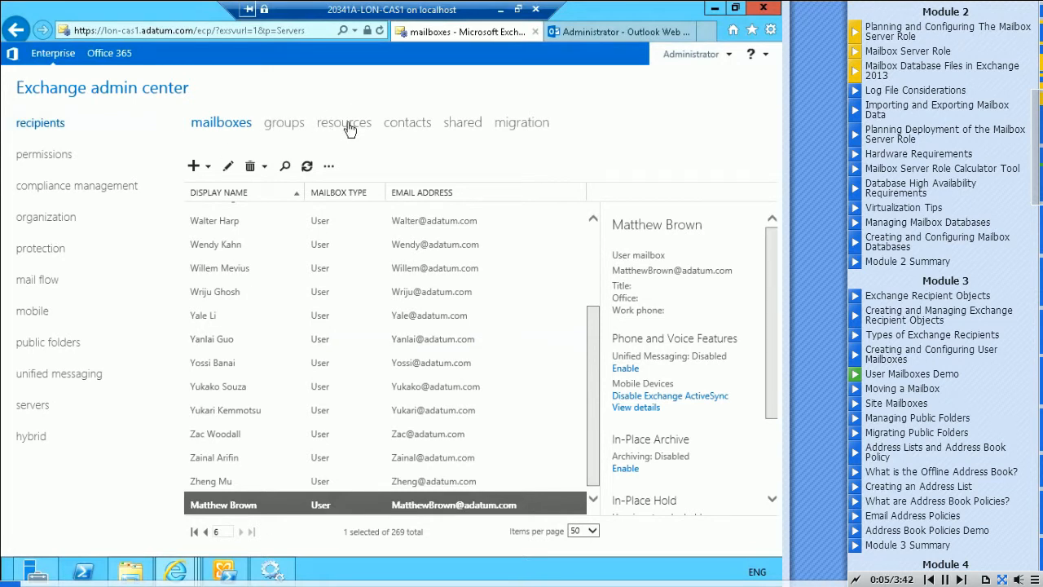
# Start a new distribution group among the recipient groups with the display name and alias Operations
pyautogui.click(284, 131)
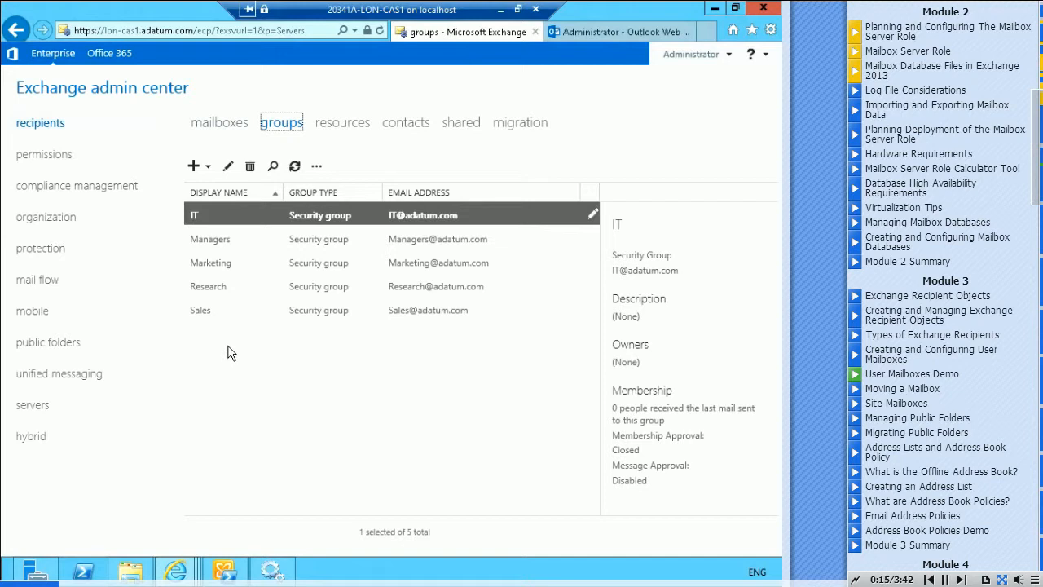
pyautogui.click(194, 167)
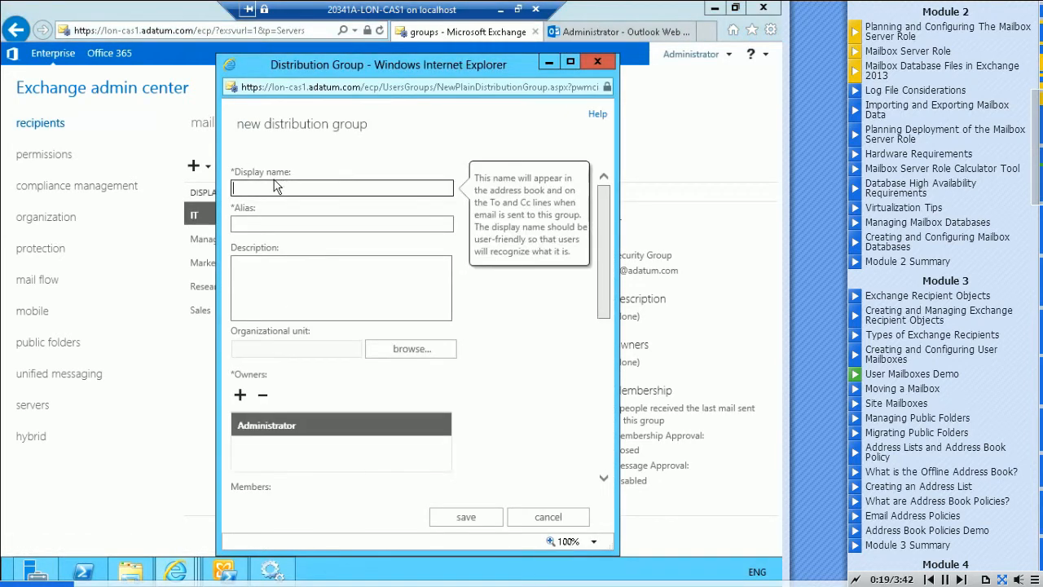
pyautogui.write('Operations')
pyautogui.press('Tab')
pyautogui.write('Op')
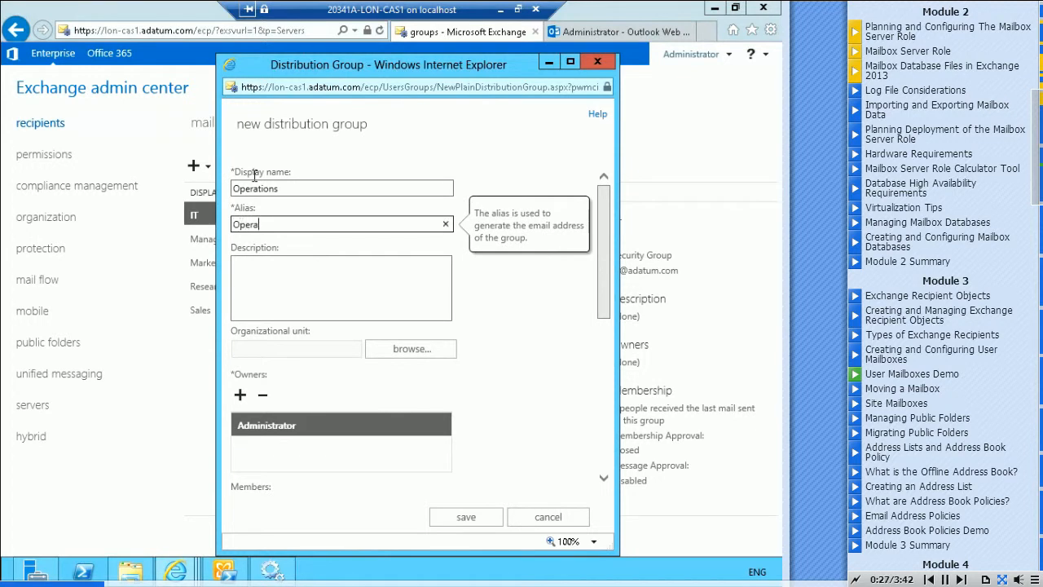
pyautogui.press('Tab')
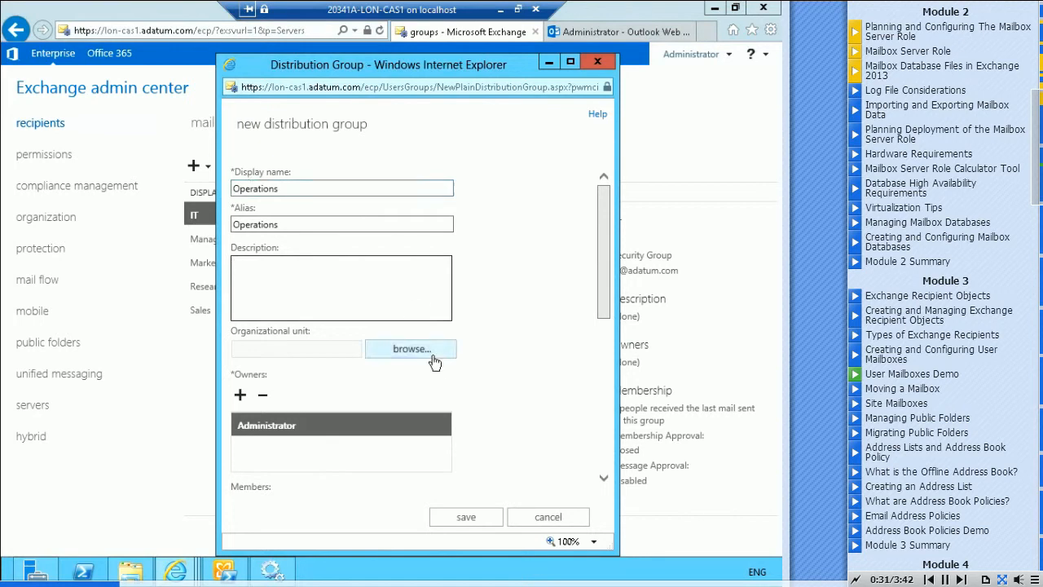
# Set the new group's organizational unit to Adatum.com/Users
pyautogui.click(408, 354)
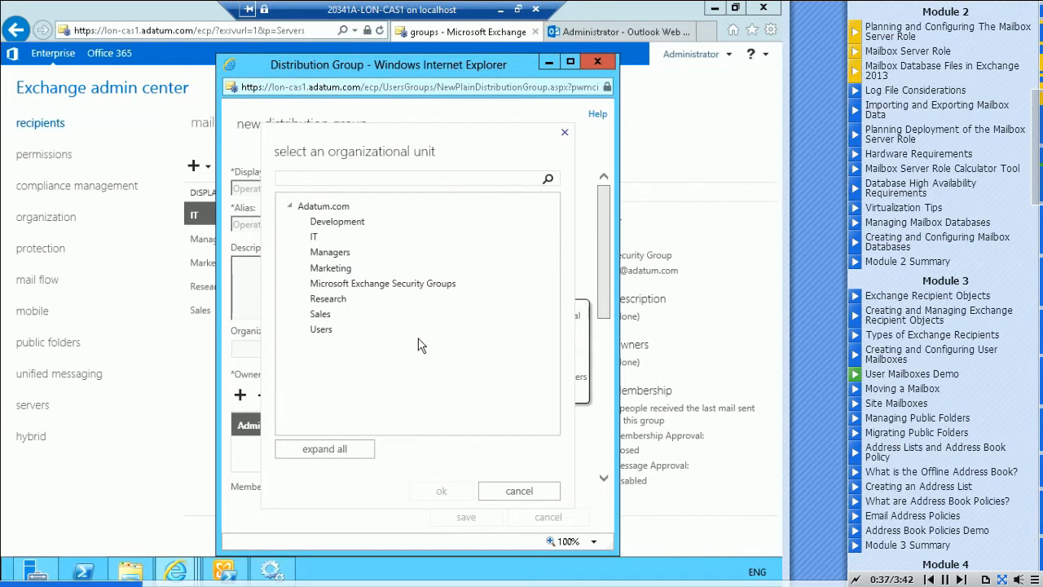
pyautogui.click(318, 330)
pyautogui.click(442, 492)
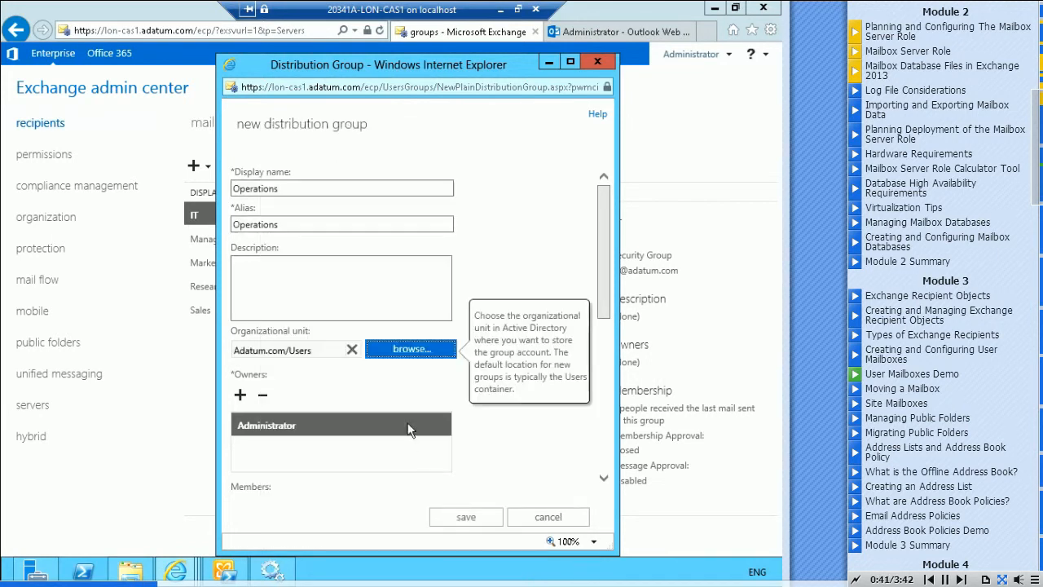
# Add the second and fourth users in the recipient list as members of the new distribution group
pyautogui.moveTo(604, 228); pyautogui.dragTo(614, 287)
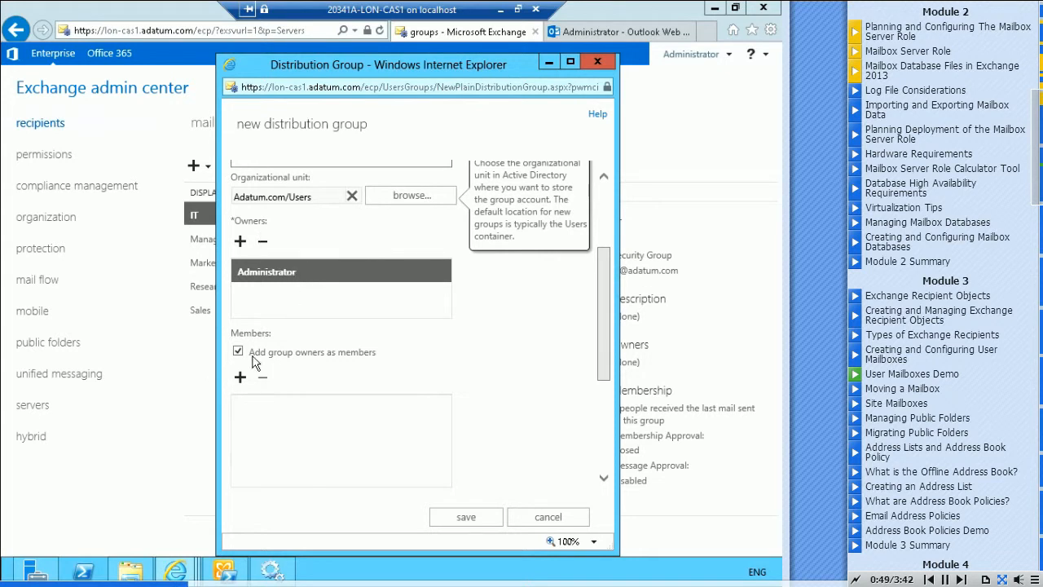
pyautogui.moveTo(610, 280); pyautogui.dragTo(610, 308)
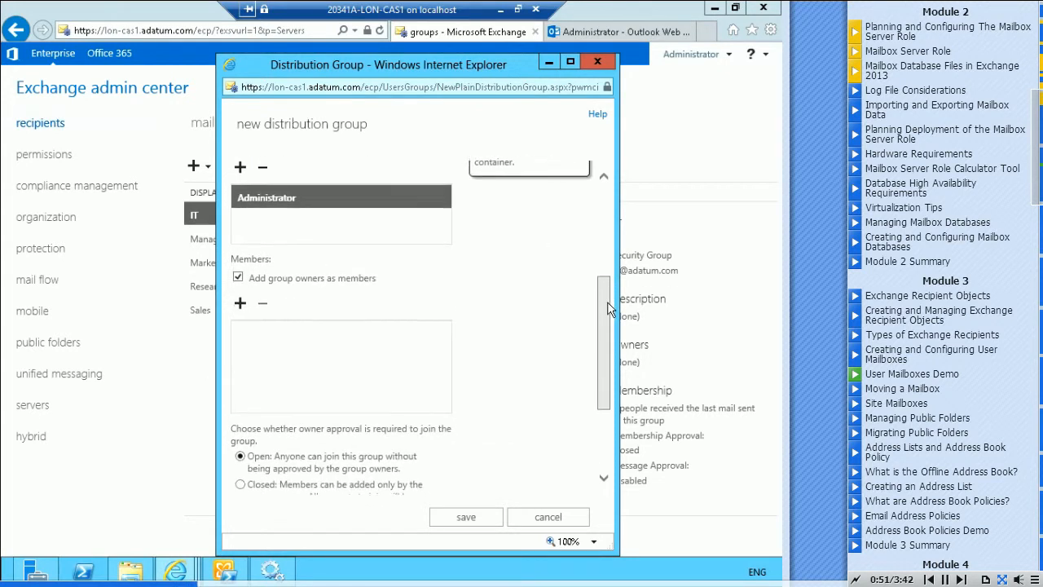
pyautogui.click(241, 303)
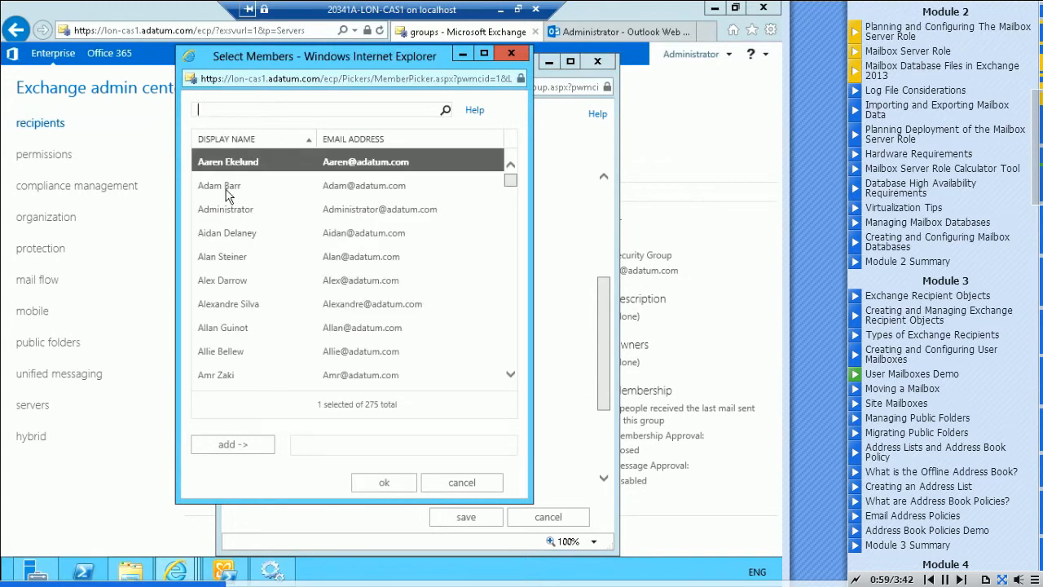
pyautogui.click(226, 188)
pyautogui.doubleClick(226, 188)
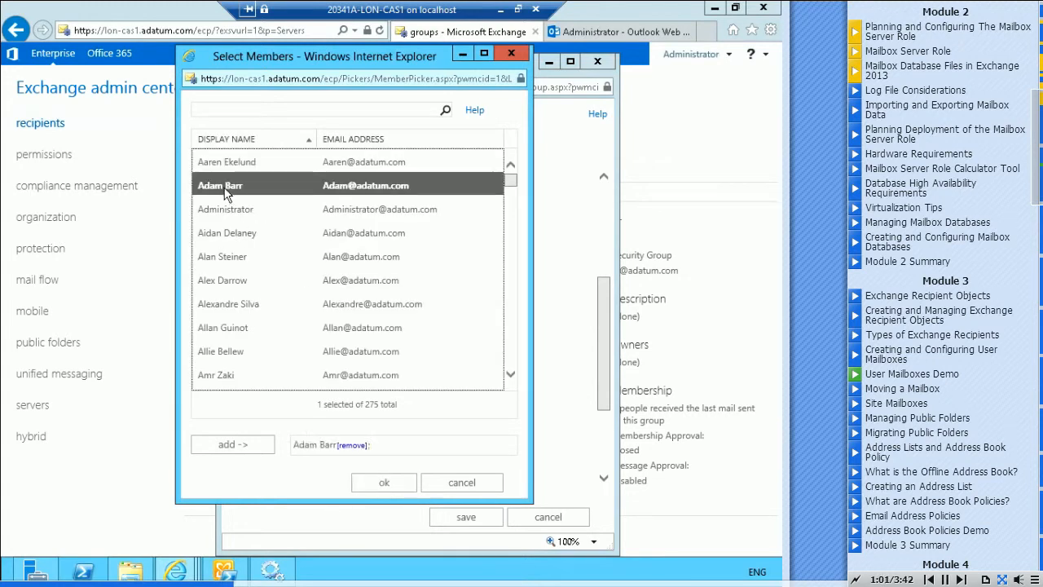
pyautogui.click(228, 234)
pyautogui.doubleClick(228, 234)
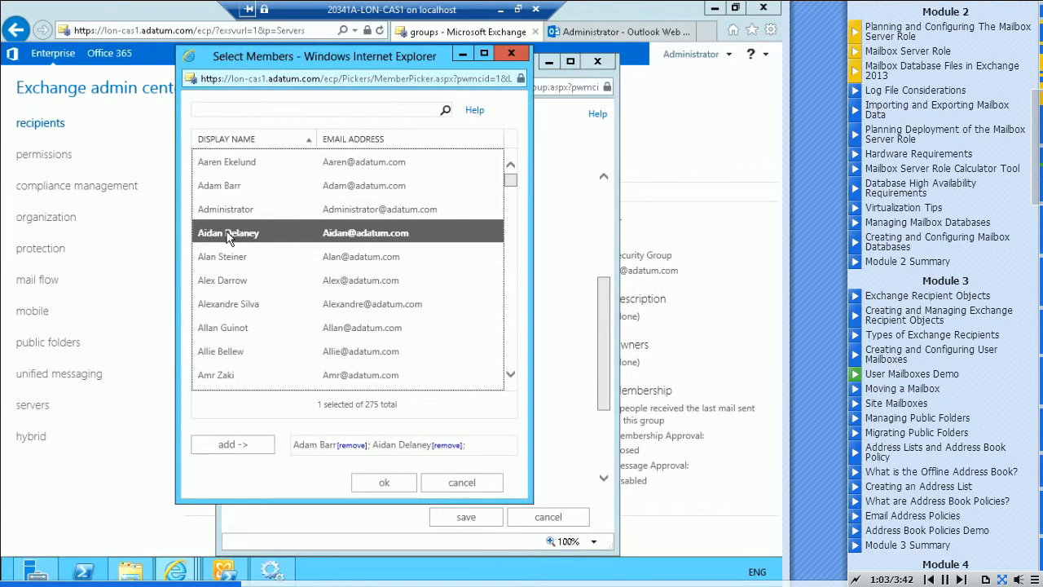
pyautogui.click(389, 484)
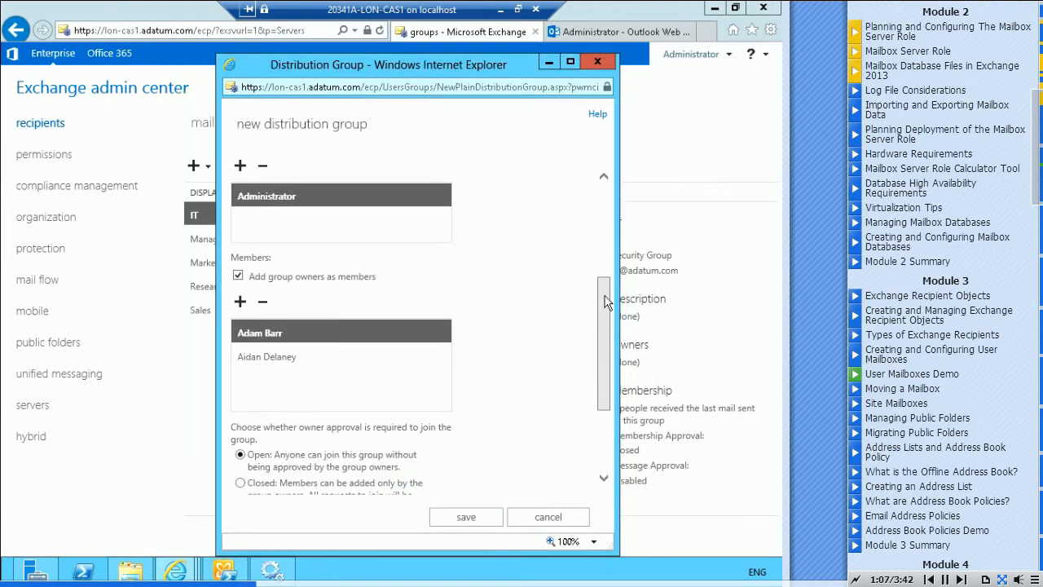
# Set both joining and leaving the group to Closed, and save the new distribution group
pyautogui.scroll(-3, 603, 303)
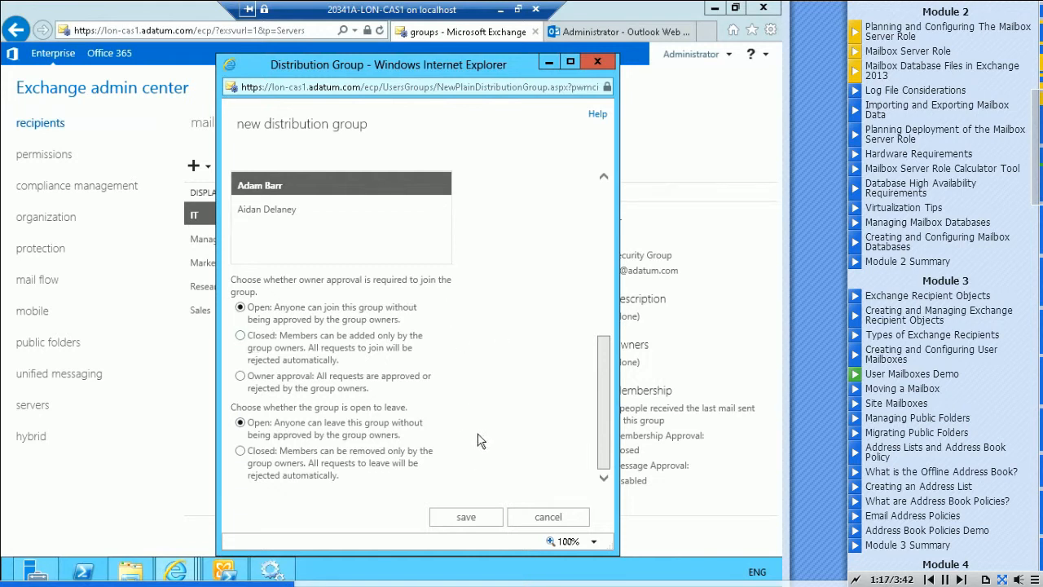
pyautogui.click(239, 336)
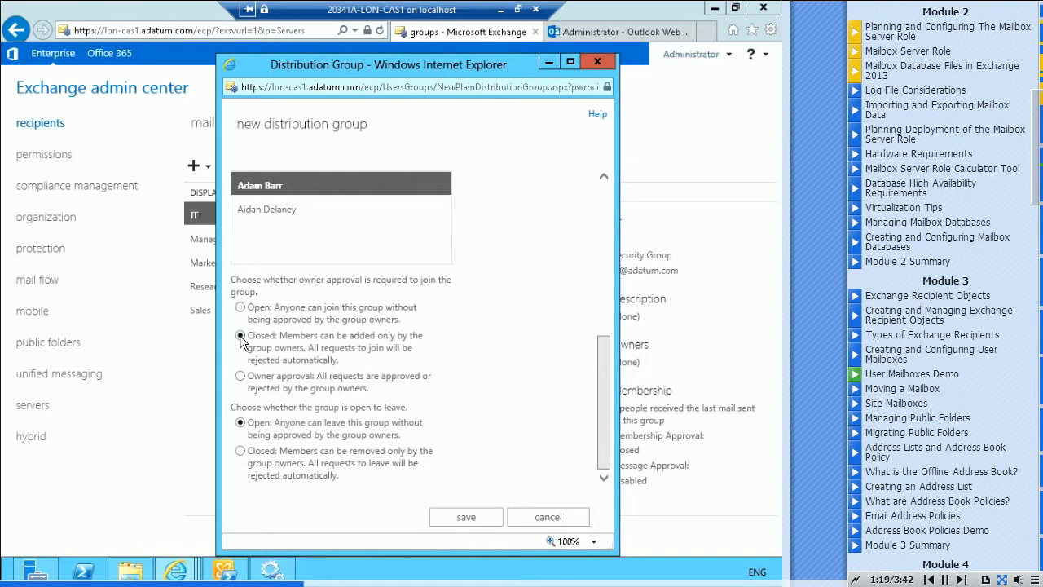
pyautogui.click(240, 452)
pyautogui.click(464, 518)
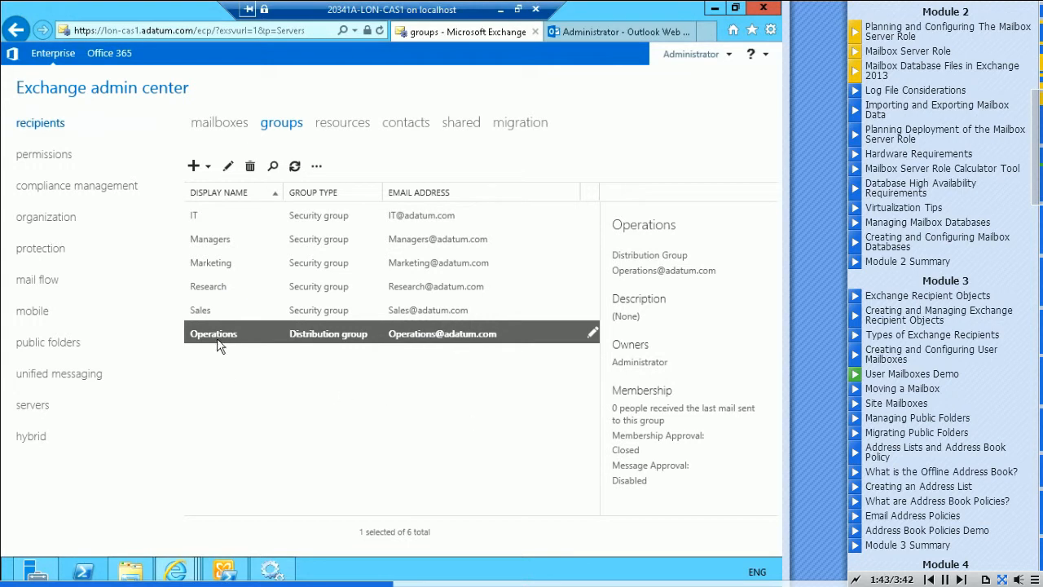
# Open the Operations distribution group's properties and review its group delegation, MailTip, email options and message approval settings
pyautogui.click(229, 166)
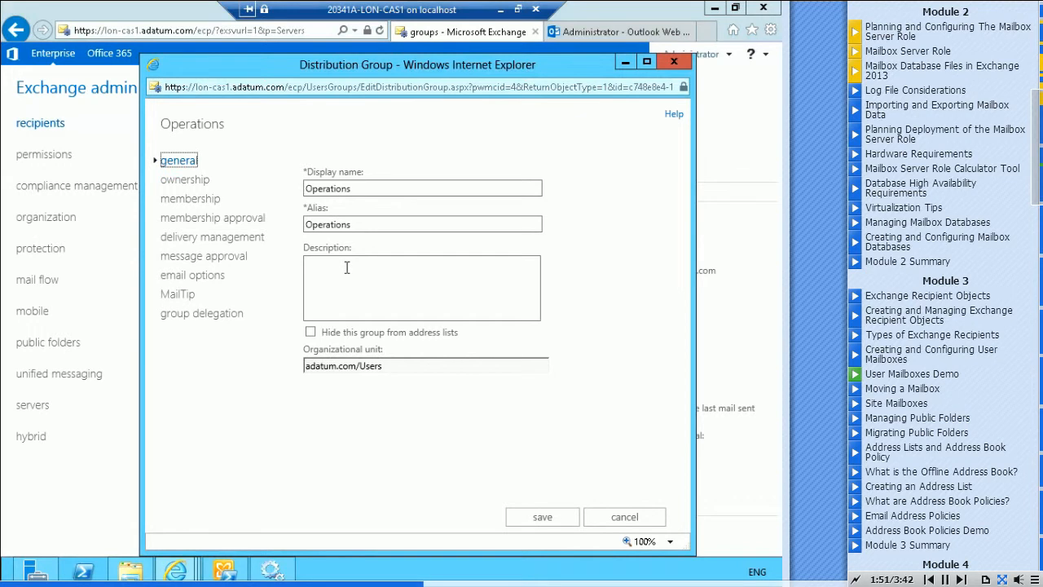
pyautogui.click(185, 318)
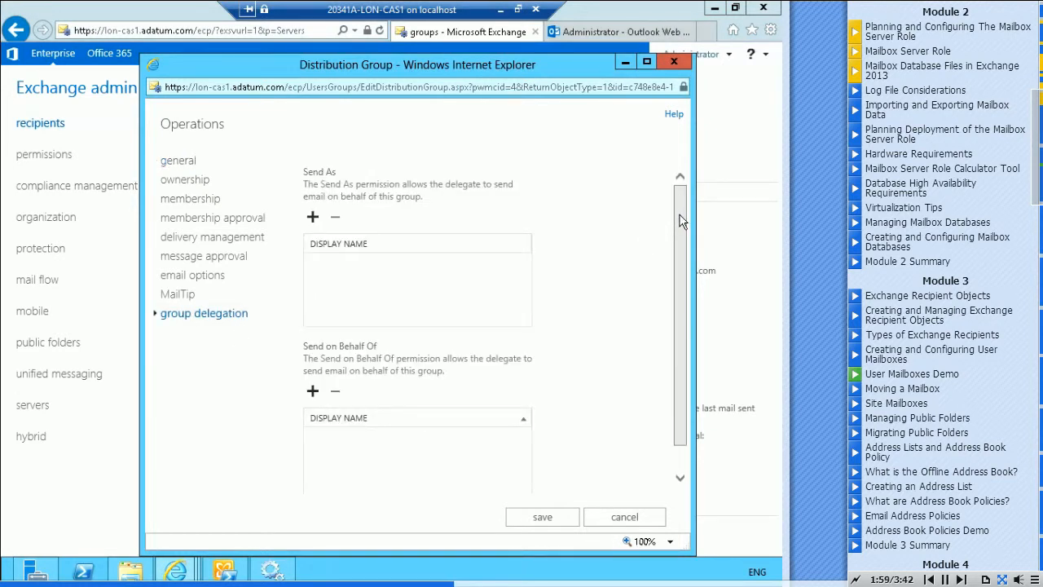
pyautogui.scroll(-1, 683, 236)
pyautogui.moveTo(683, 236); pyautogui.dragTo(684, 262)
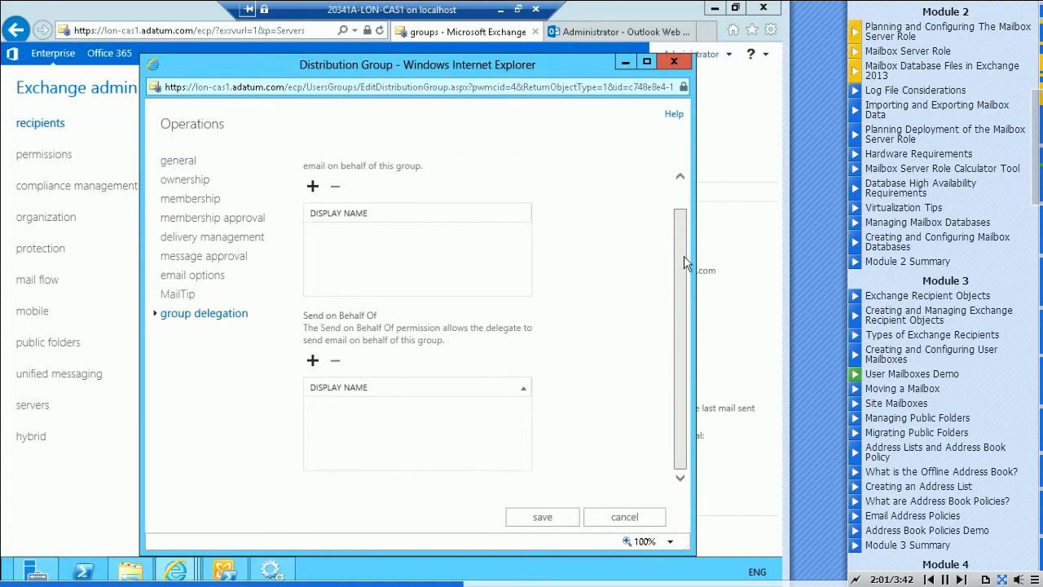
pyautogui.click(174, 295)
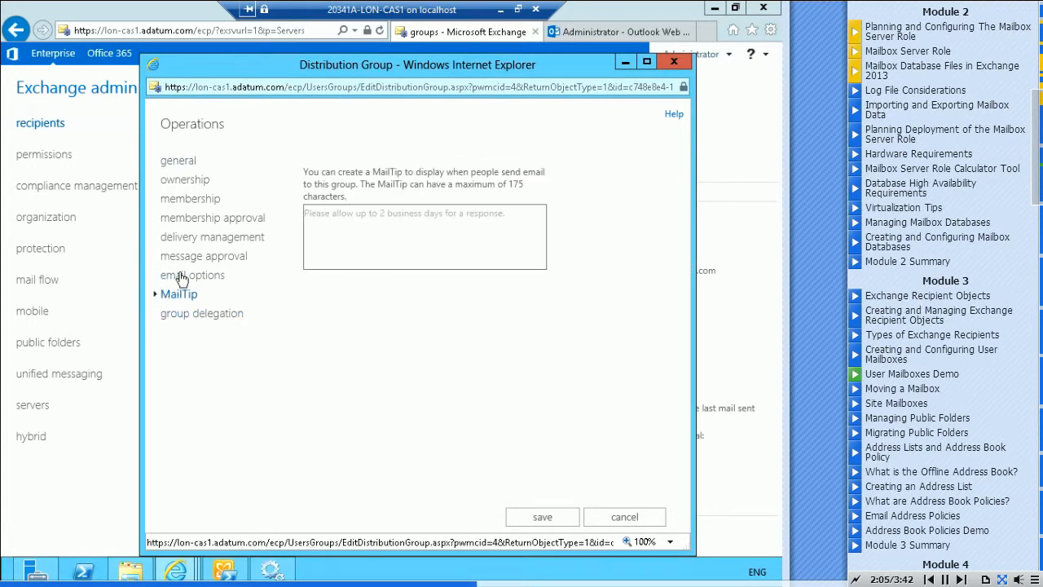
pyautogui.click(181, 278)
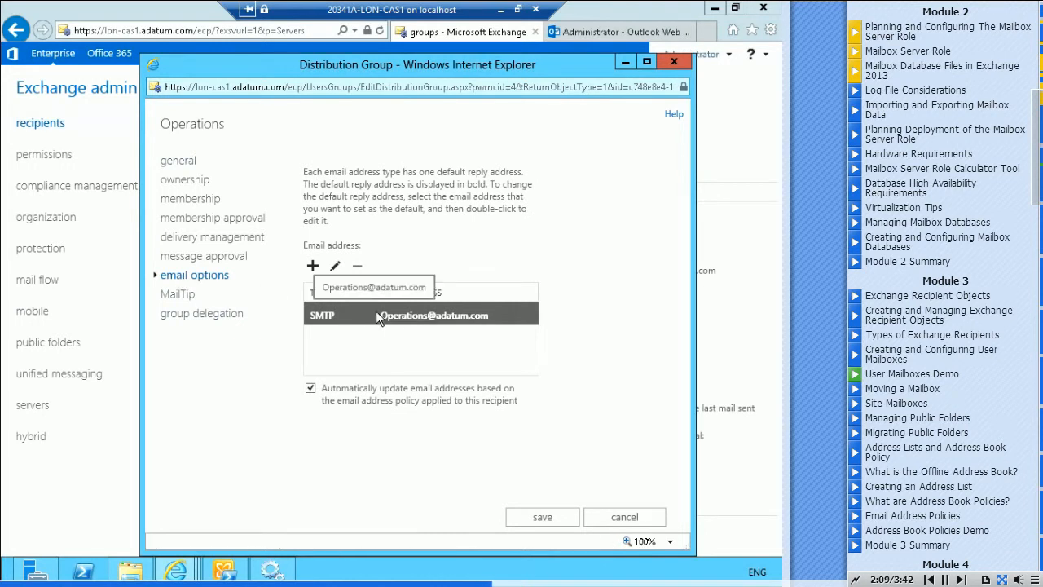
pyautogui.click(180, 259)
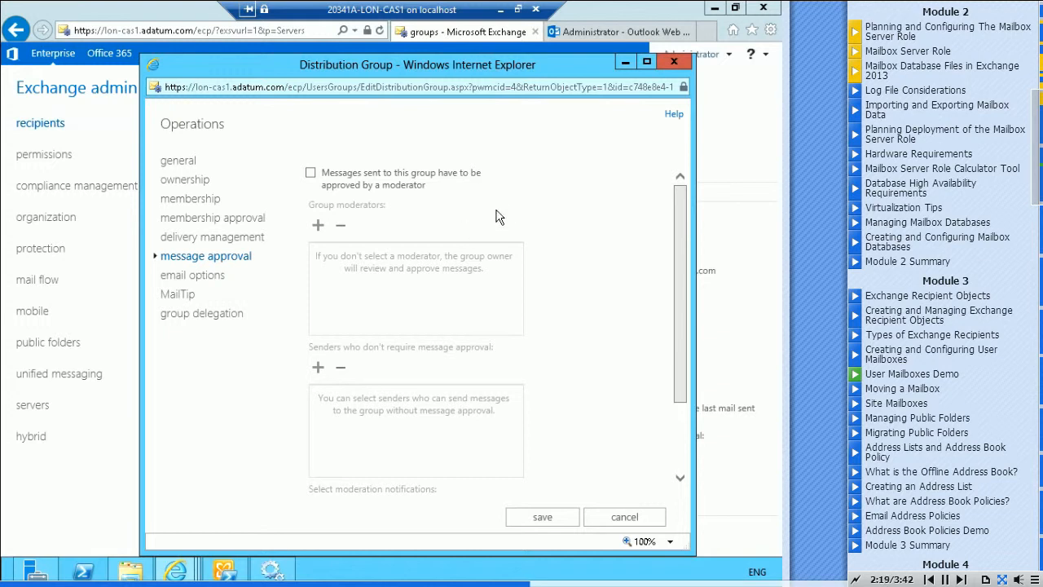
pyautogui.moveTo(313, 178)
# Set the Operations group's delivery management to accept messages from senders inside and outside of the organization
pyautogui.click(176, 242)
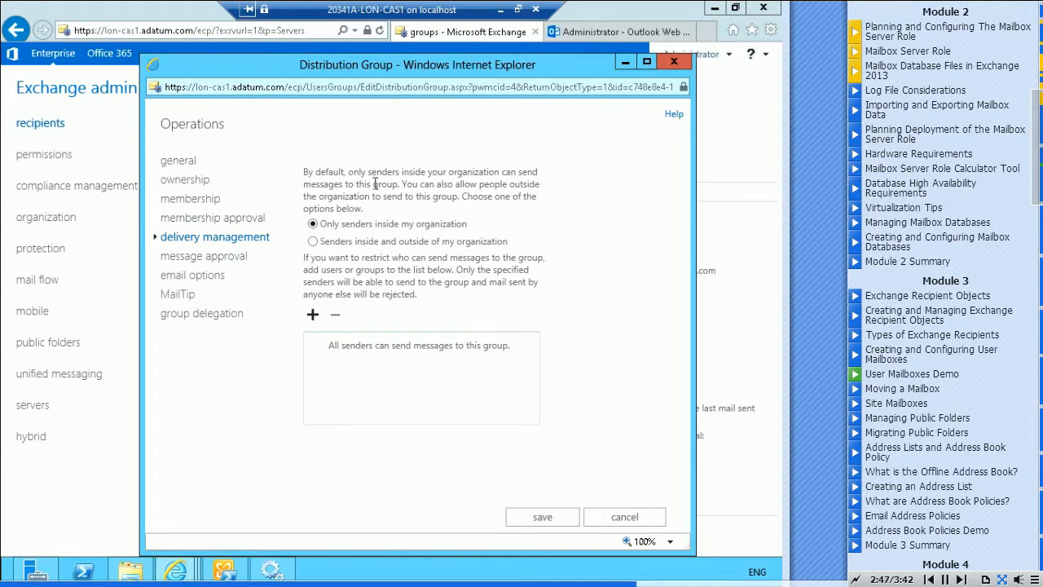
pyautogui.click(313, 242)
# Try the Owner approval option for joining the Operations group and return the join setting to Closed
pyautogui.click(196, 223)
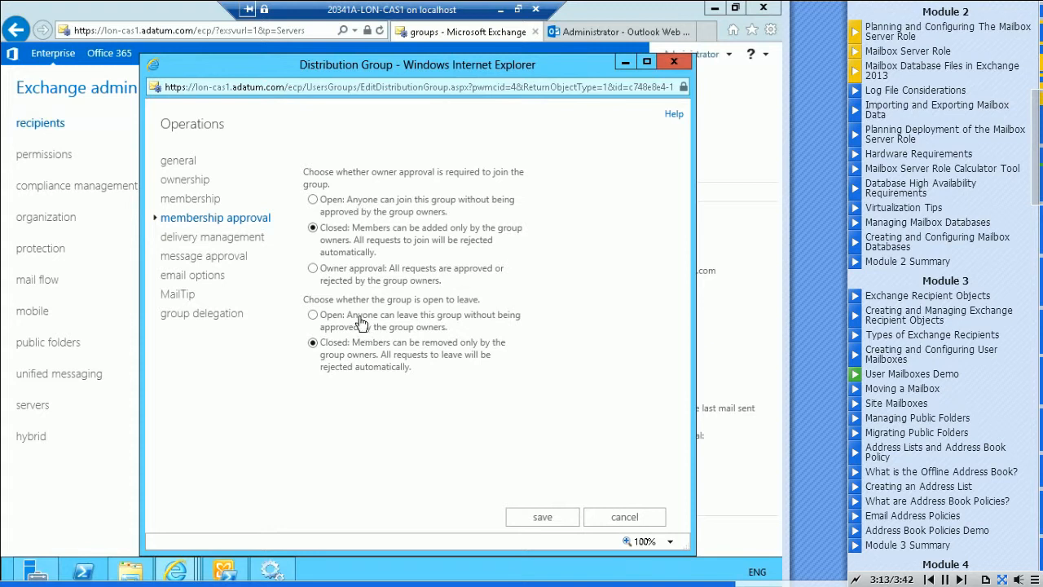
pyautogui.click(313, 270)
pyautogui.click(313, 228)
# Review the Operations group's membership, ownership and general settings, and save the group's properties
pyautogui.click(193, 203)
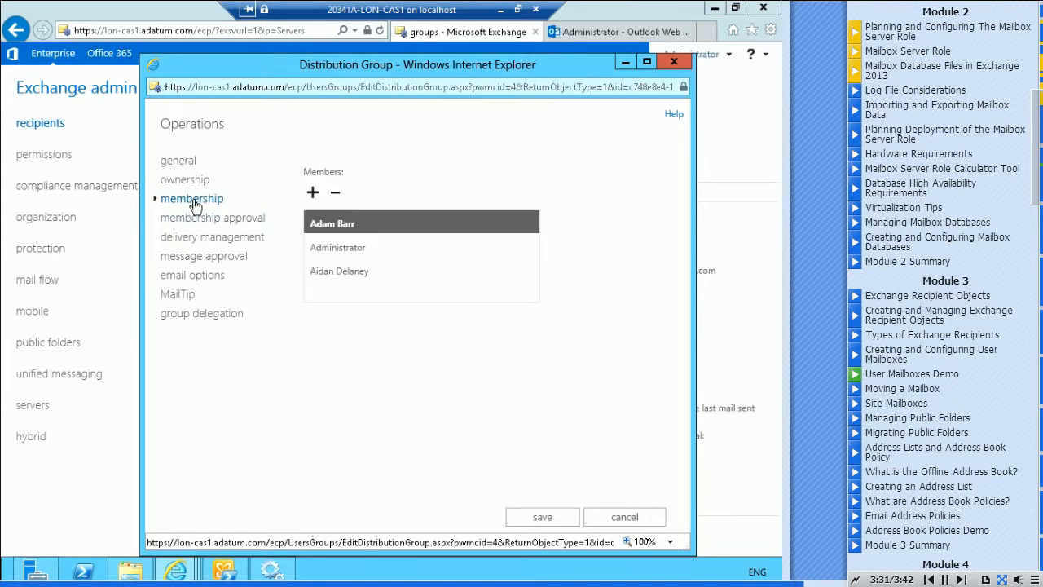
pyautogui.click(186, 183)
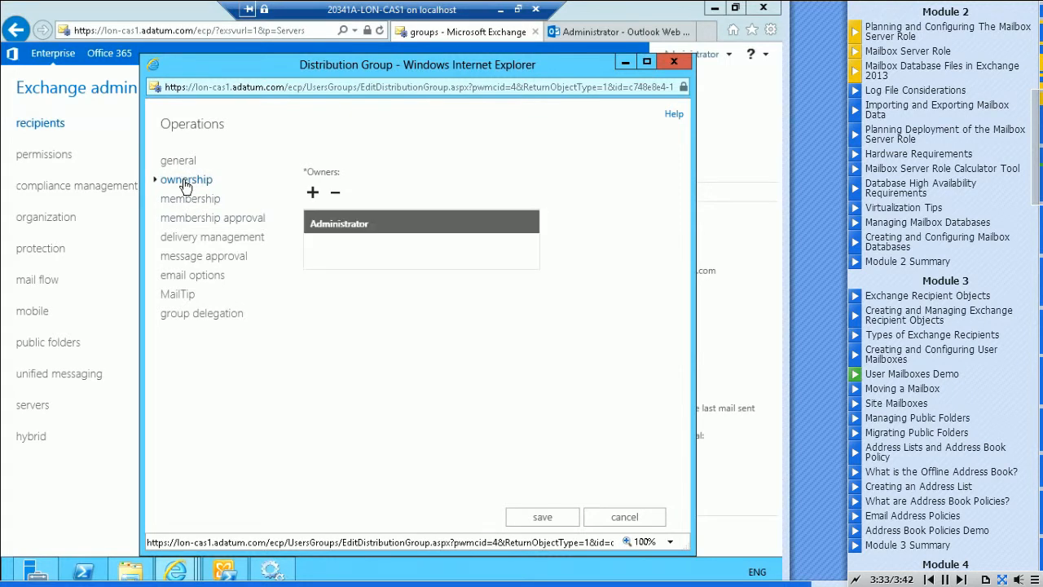
pyautogui.click(176, 162)
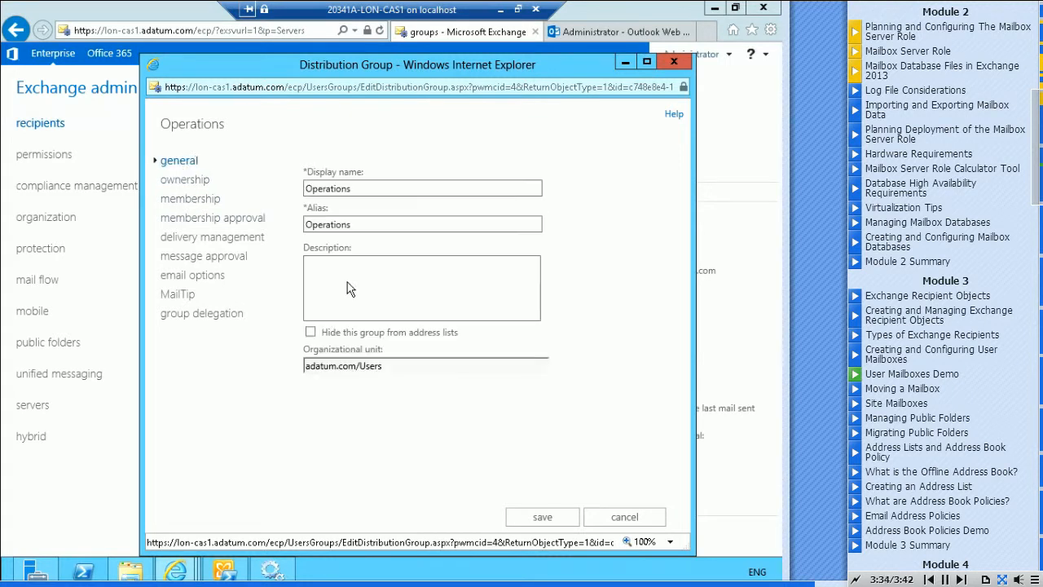
pyautogui.click(526, 518)
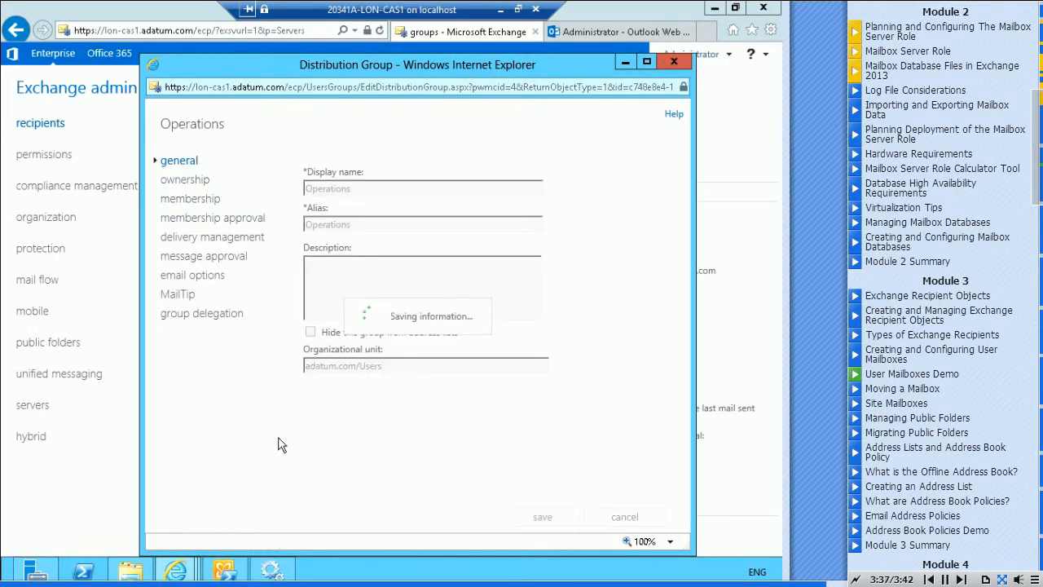